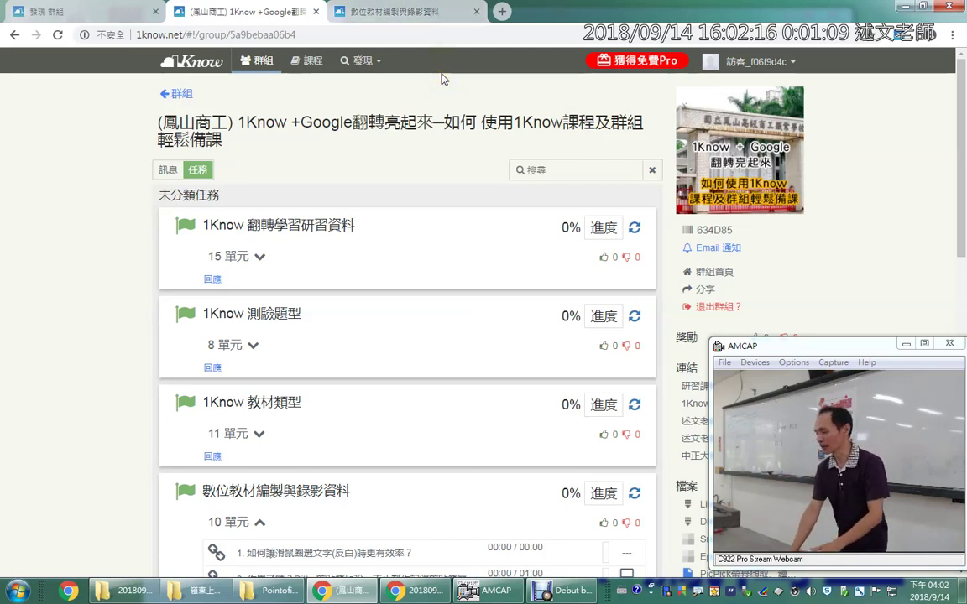
# Create a new course named 鳳山1Know測試課程 on the courses page.
pyautogui.click(356, 63)
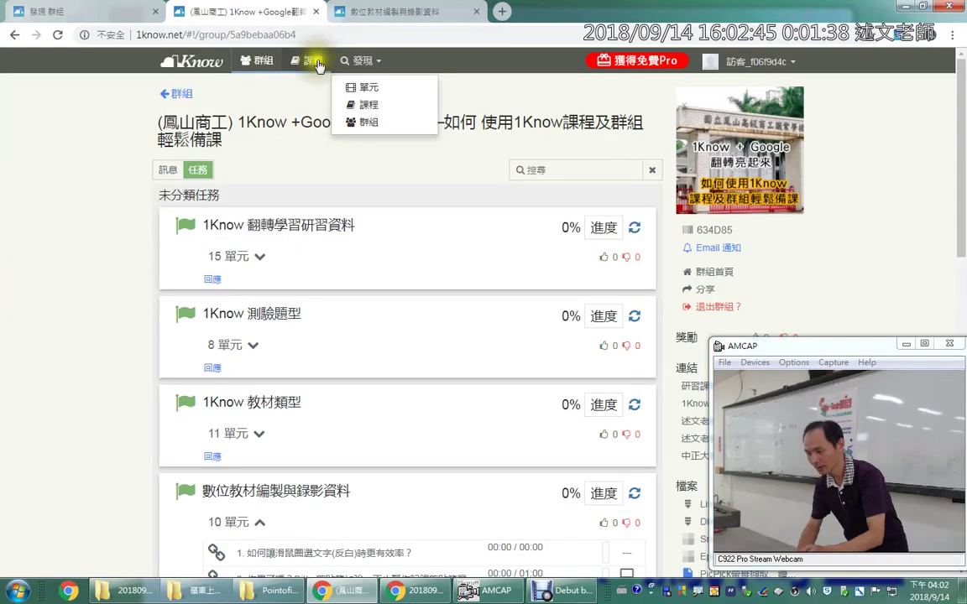
pyautogui.click(317, 62)
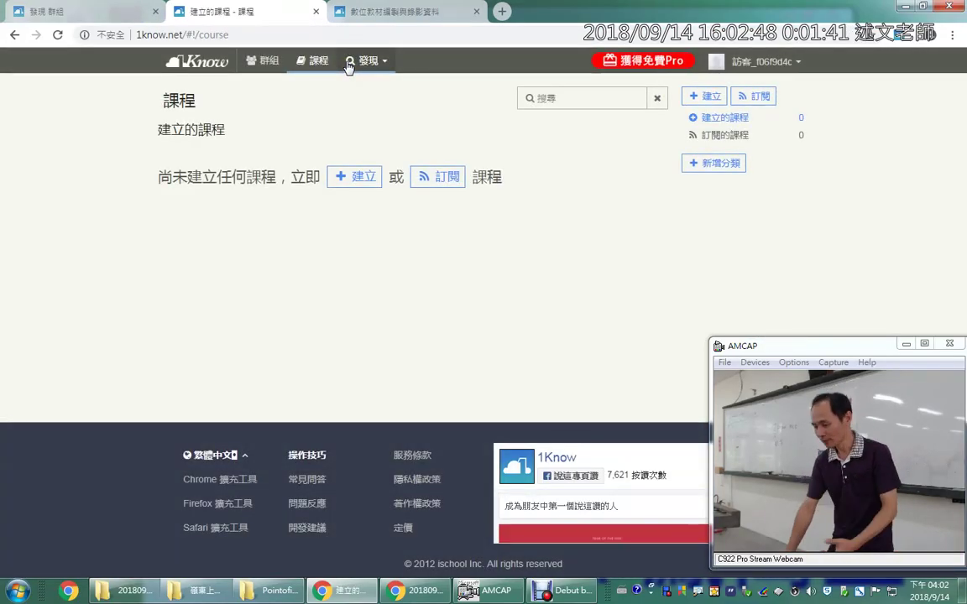
pyautogui.click(354, 179)
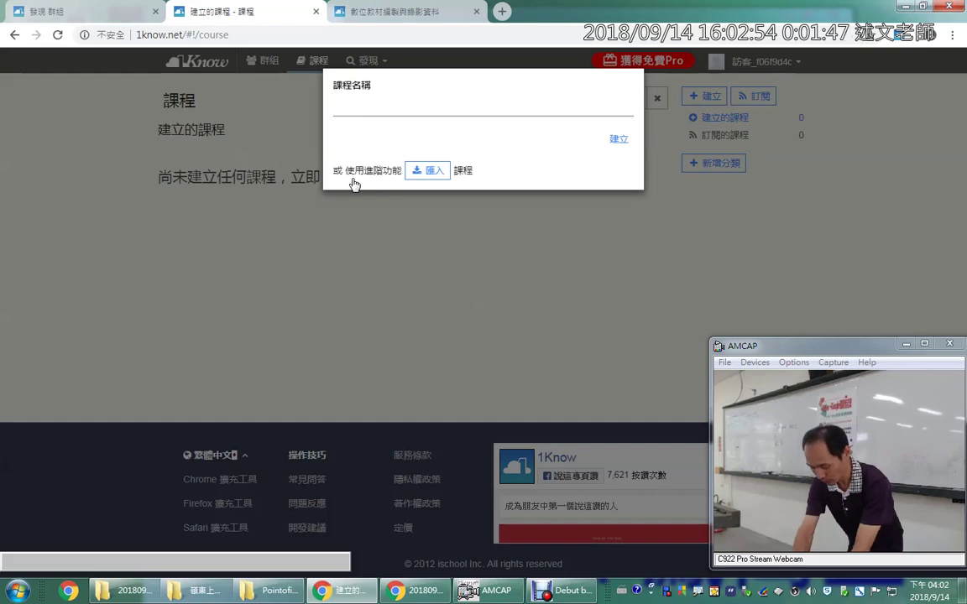
pyautogui.write('ren鳳山1')
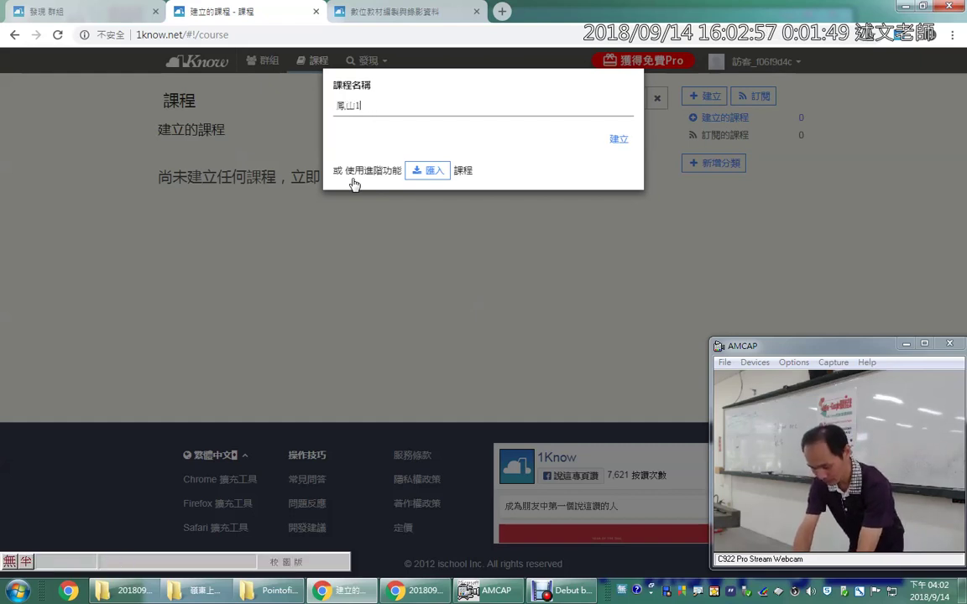
pyautogui.hotkey('ctrl', 'space')
pyautogui.write('Know')
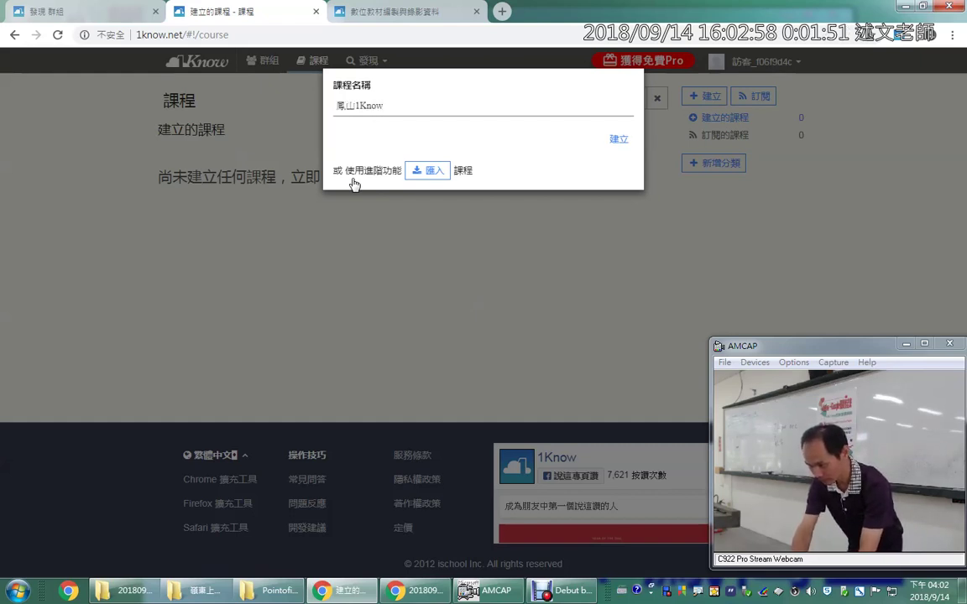
pyautogui.hotkey('ctrl', 'space')
pyautogui.write('測試課')
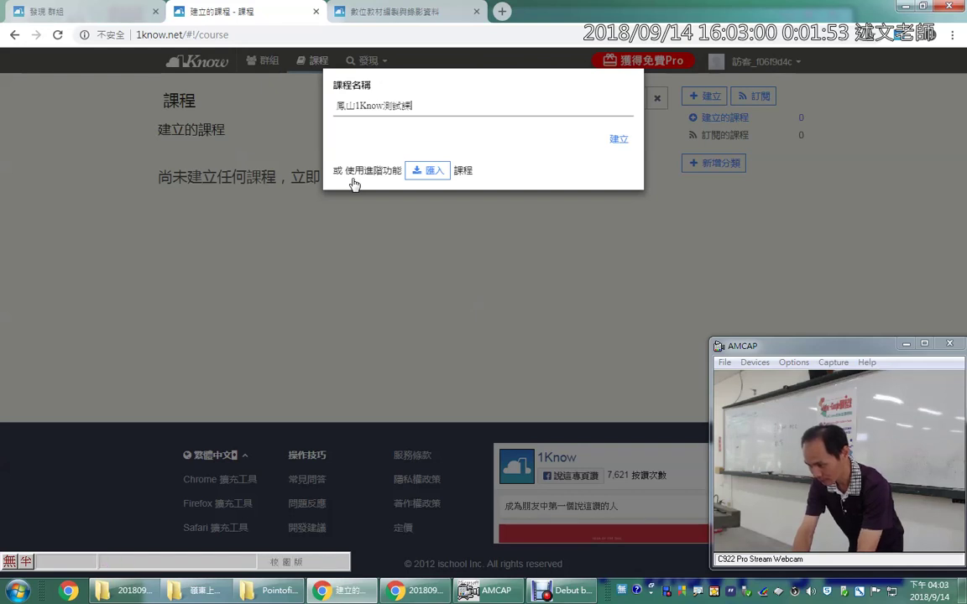
pyautogui.hotkey('ctrl', 'space')
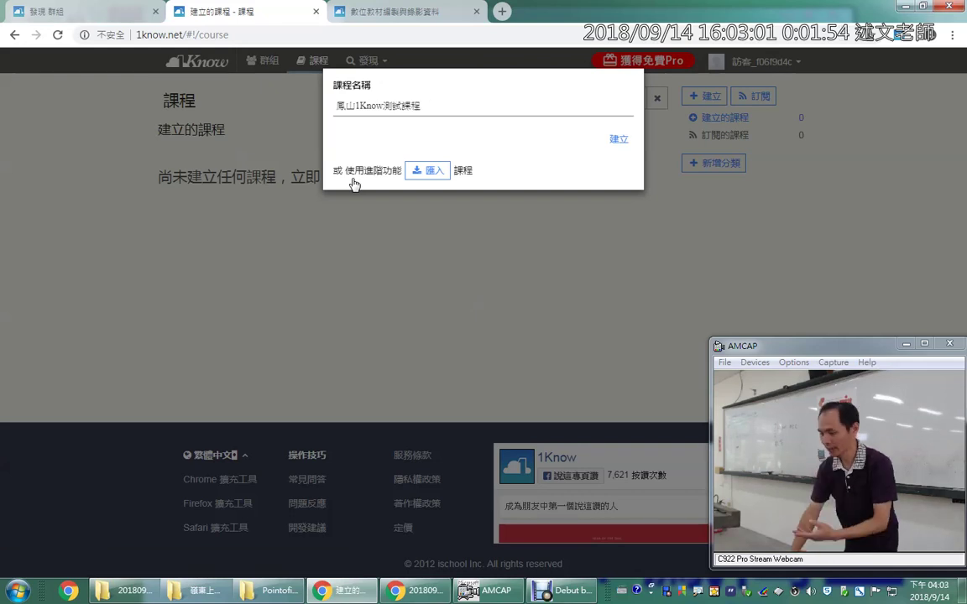
pyautogui.click(612, 138)
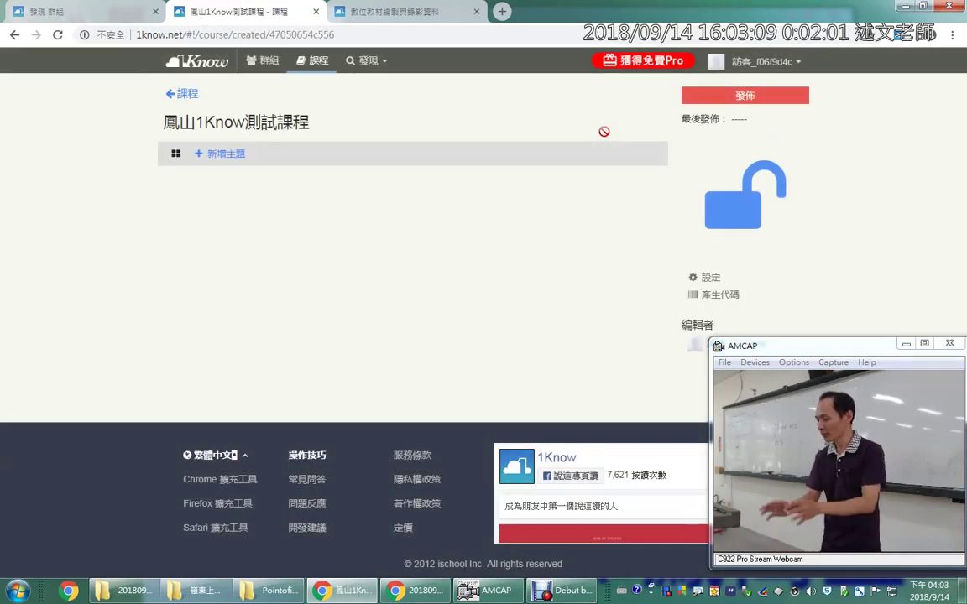
# Delete the 鳳山1Know測試課程 course from its settings page.
pyautogui.moveTo(604, 132); pyautogui.dragTo(730, 208)
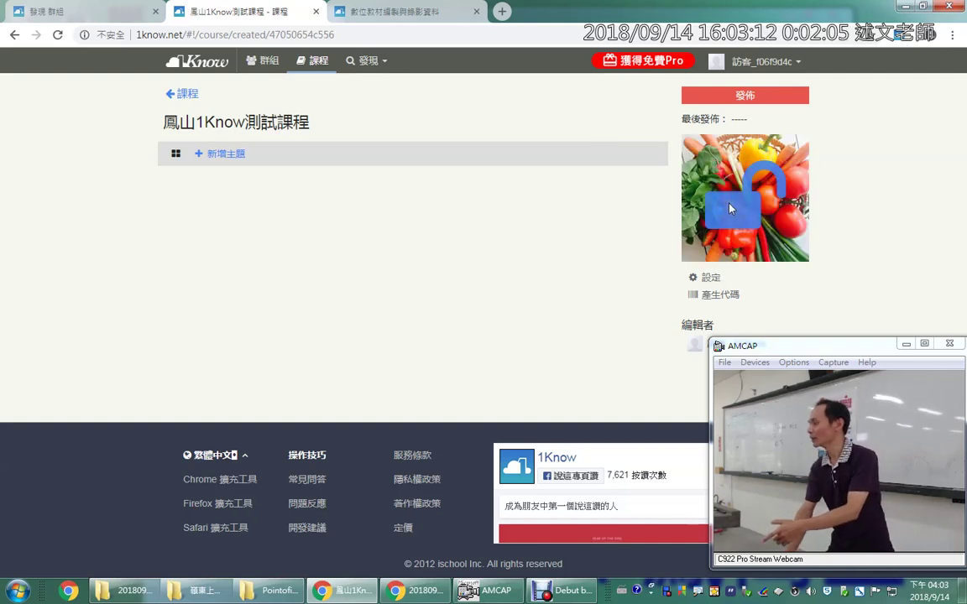
pyautogui.click(711, 280)
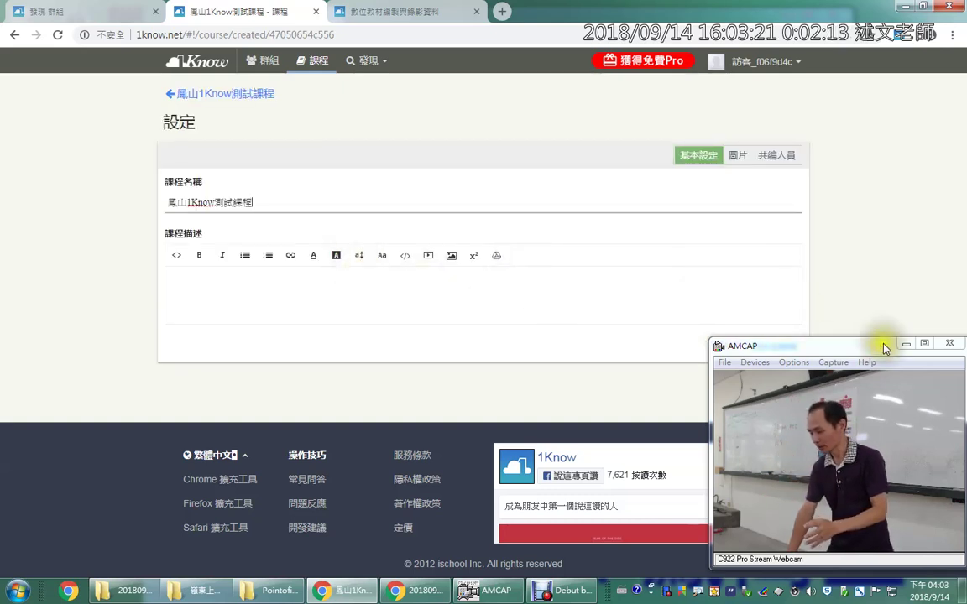
pyautogui.click(906, 344)
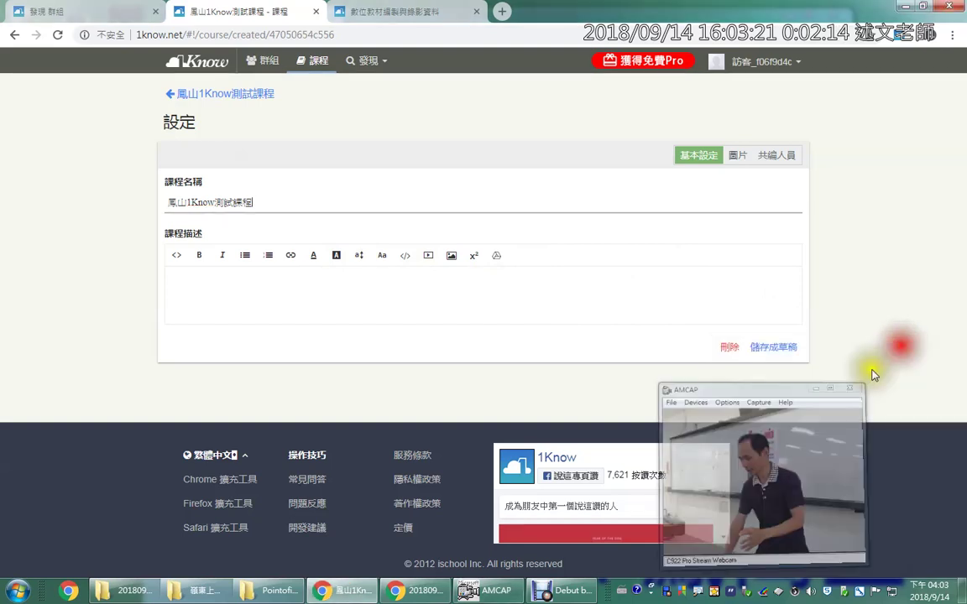
pyautogui.click(731, 347)
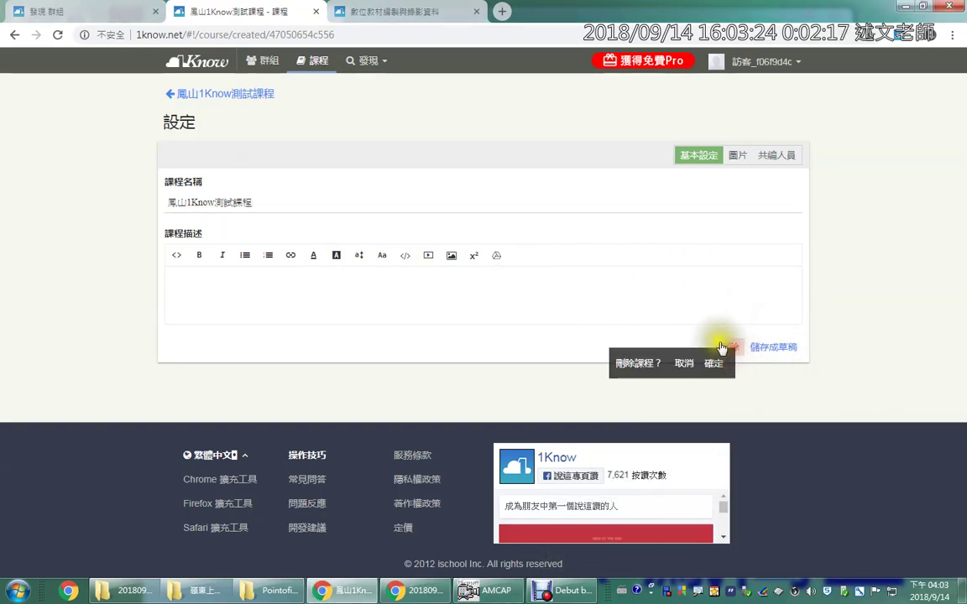
pyautogui.click(714, 366)
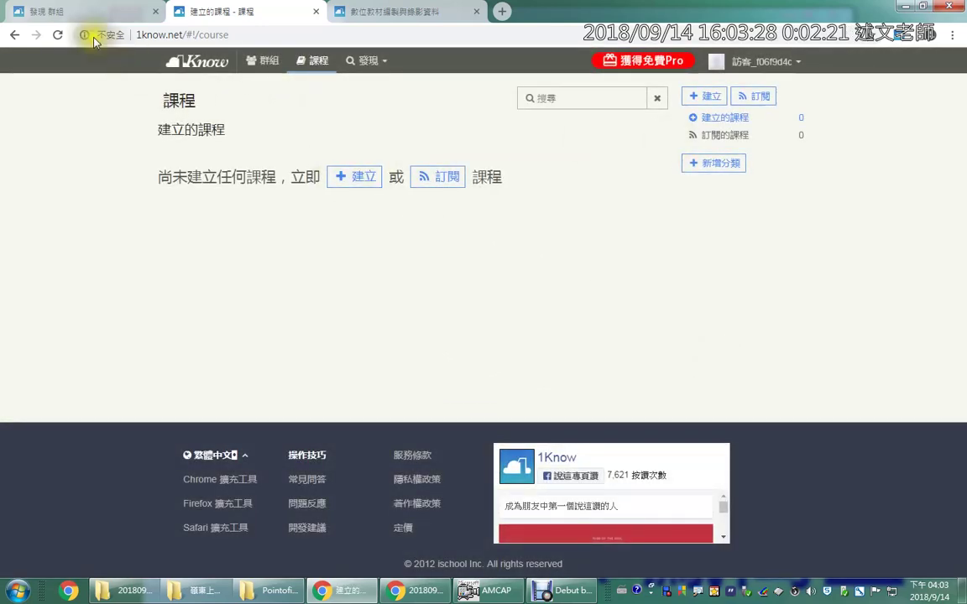
# Create a fresh course named 鳳山1Know測試課程 in the empty course list.
pyautogui.click(312, 62)
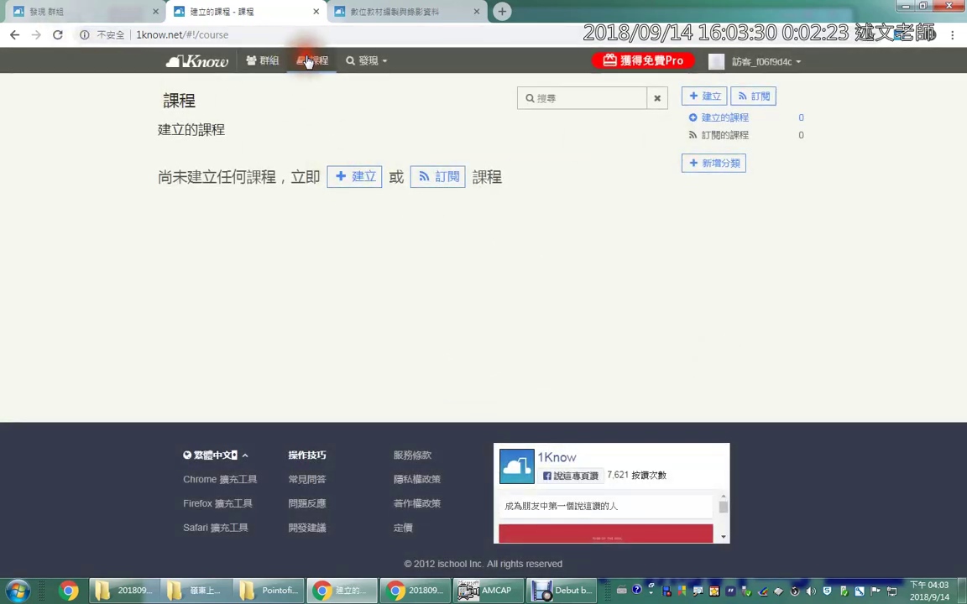
pyautogui.click(364, 184)
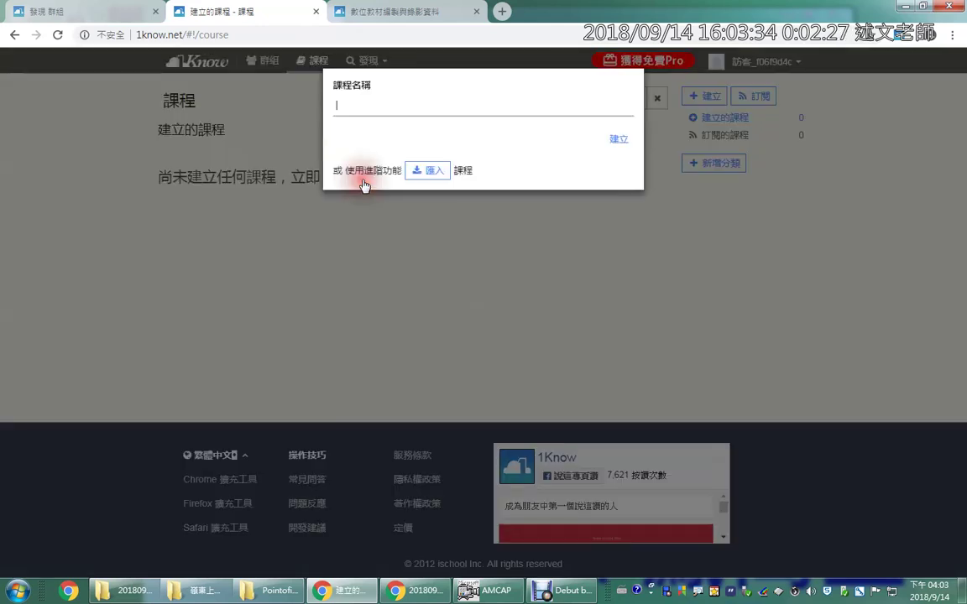
pyautogui.hotkey('ctrl', 'shift')
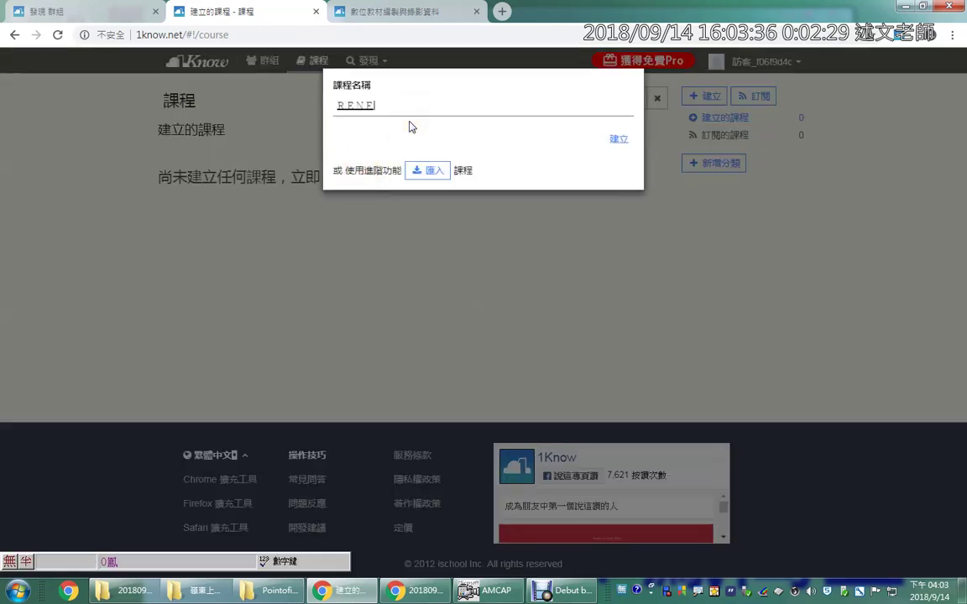
pyautogui.write('鳳山1Know')
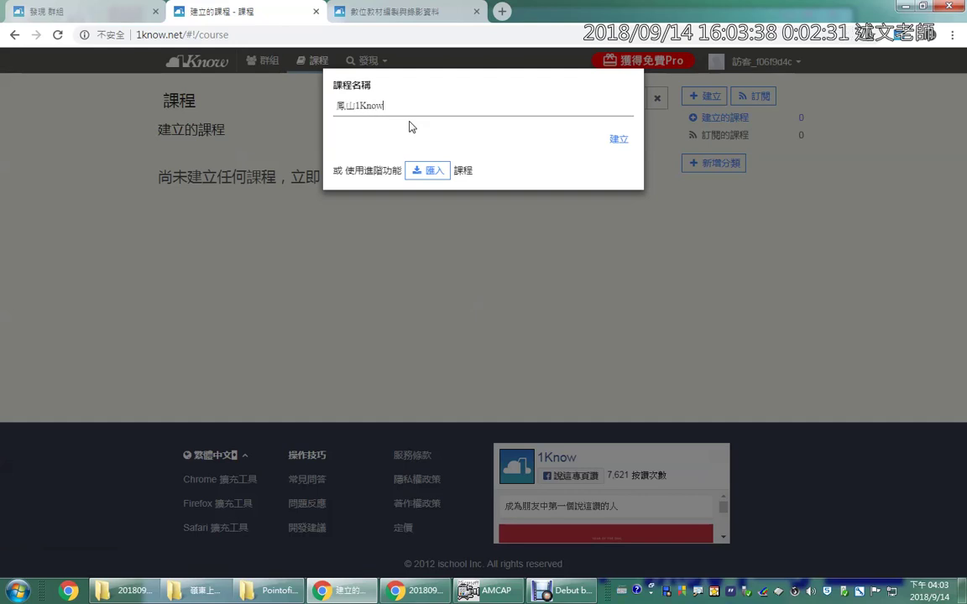
pyautogui.hotkey('ctrl', 'shift')
pyautogui.write('w.r. iot')
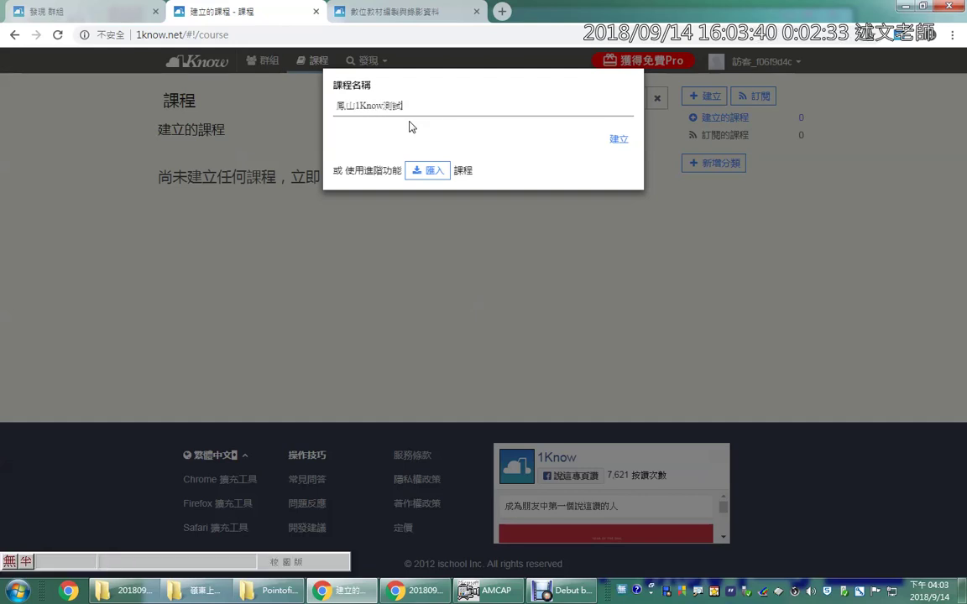
pyautogui.write('程g')
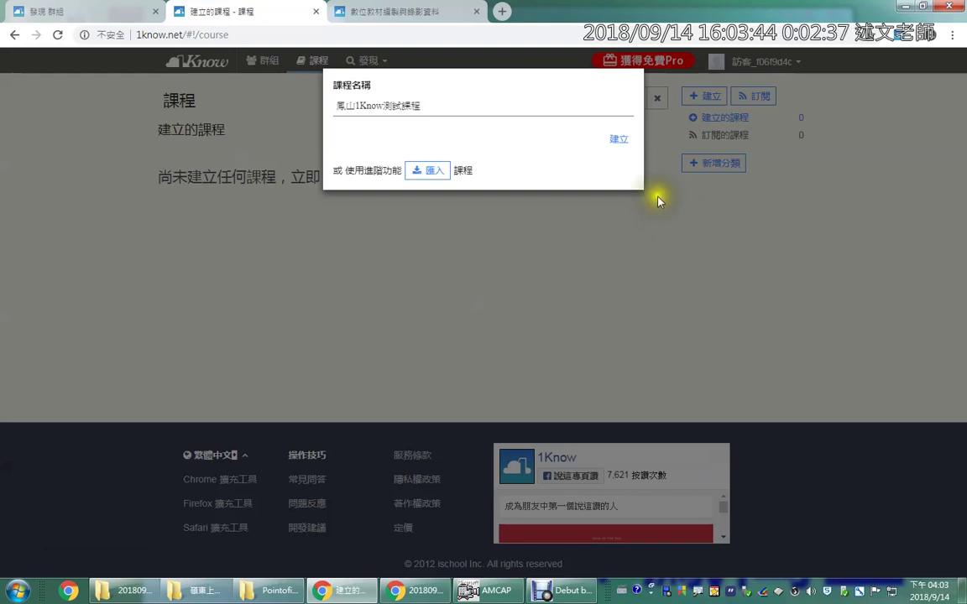
pyautogui.click(612, 141)
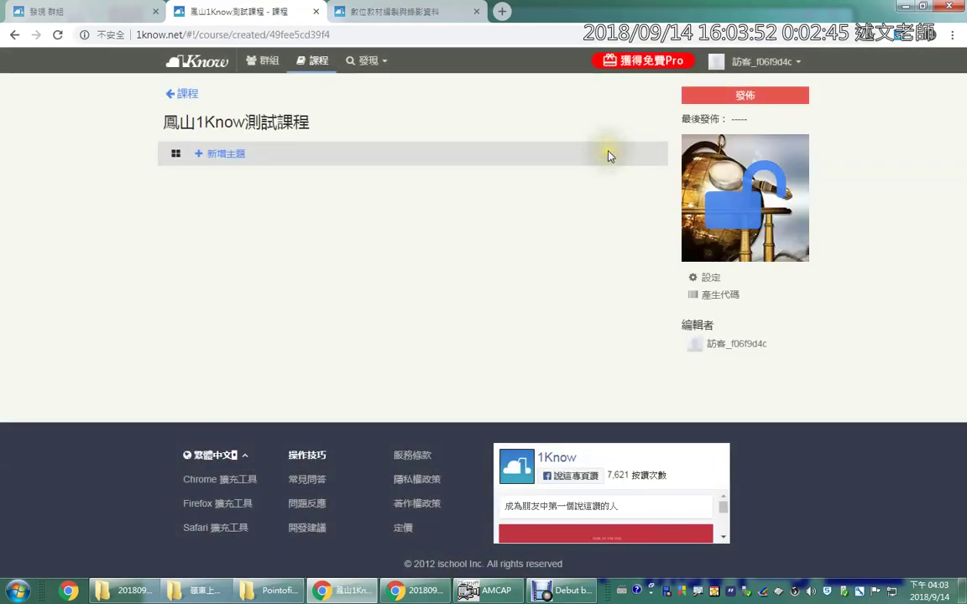
pyautogui.click(237, 159)
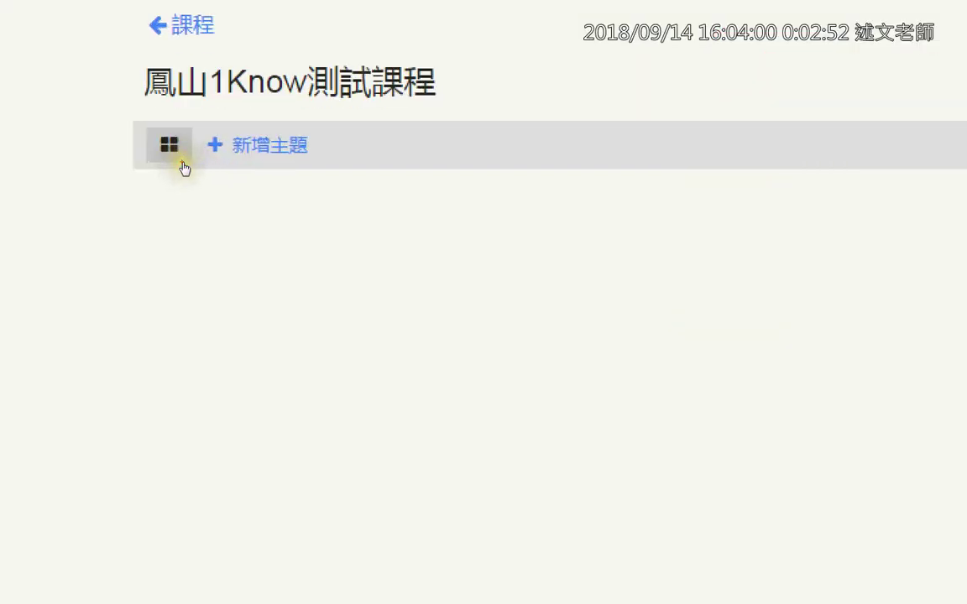
pyautogui.click(181, 157)
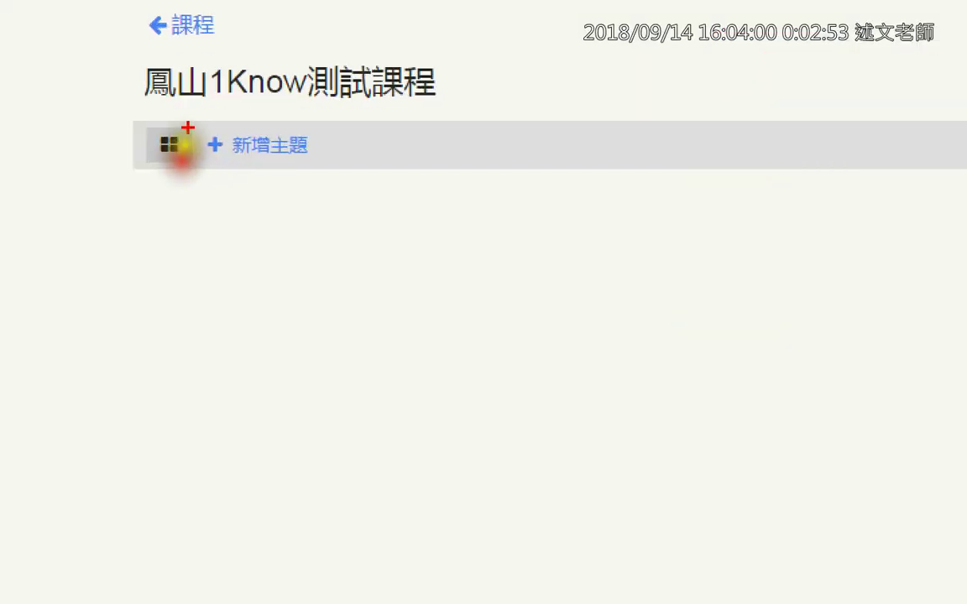
pyautogui.moveTo(198, 122); pyautogui.dragTo(341, 317)
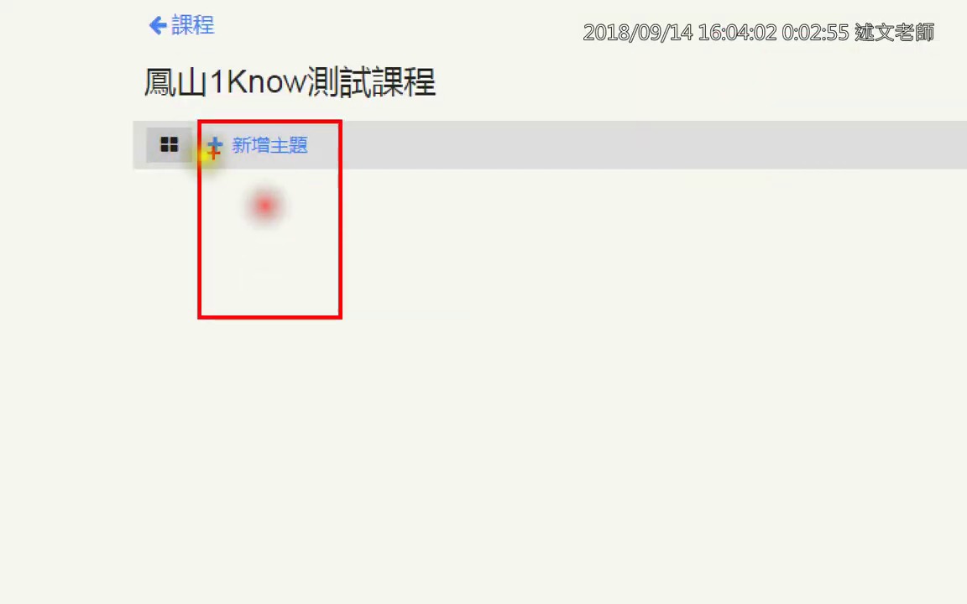
pyautogui.moveTo(200, 167); pyautogui.dragTo(252, 168)
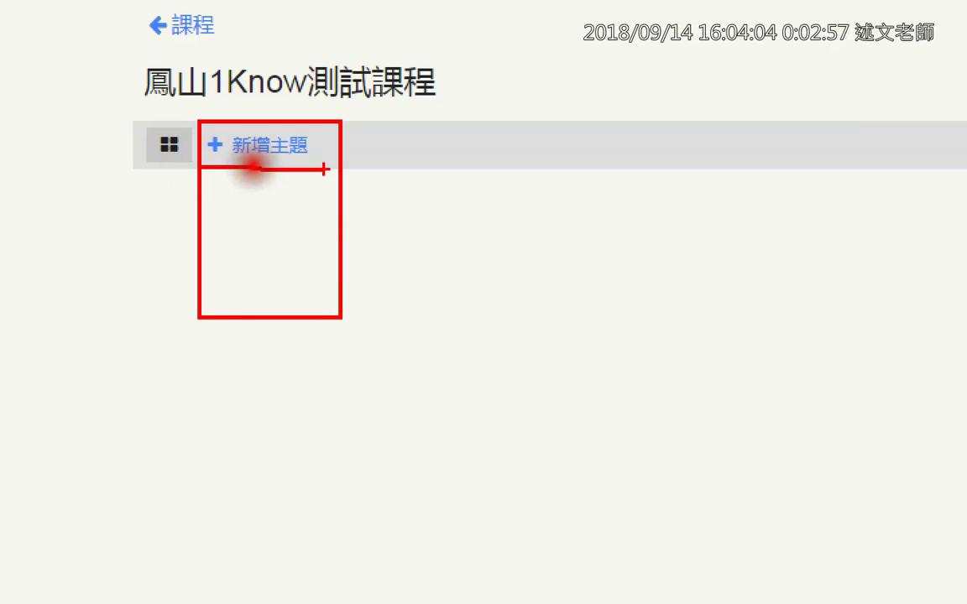
pyautogui.moveTo(325, 170); pyautogui.dragTo(334, 171)
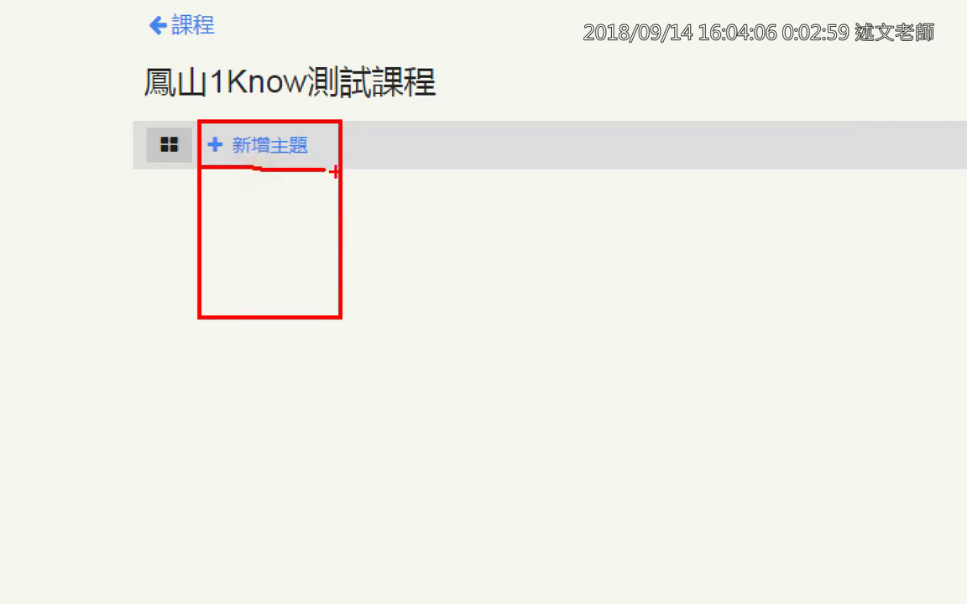
pyautogui.press('Escape')
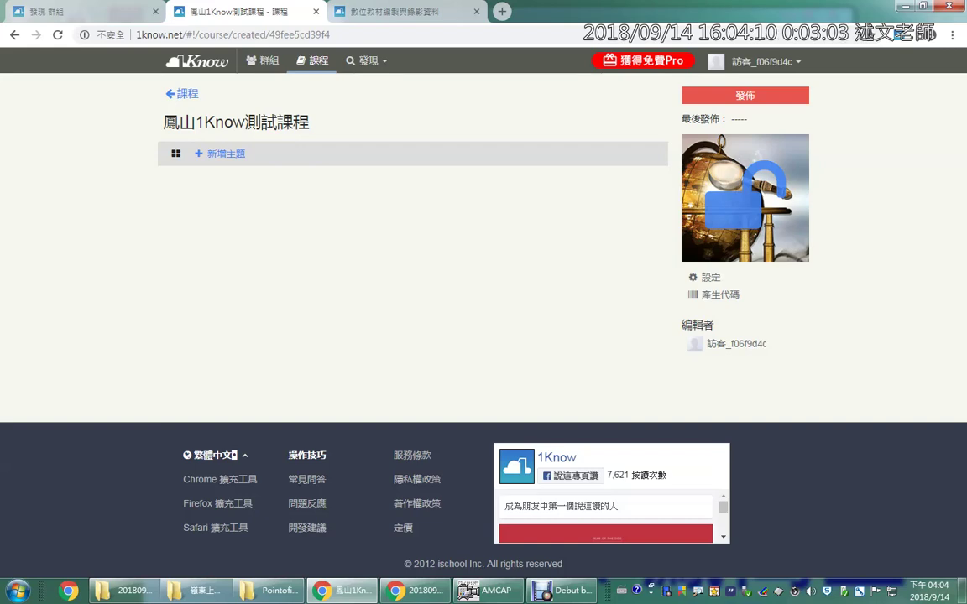
# Switch to the other browser window, open the 1Know 平台操作教學 (2016) course and examine how its units are grouped into topics.
pyautogui.click(401, 593)
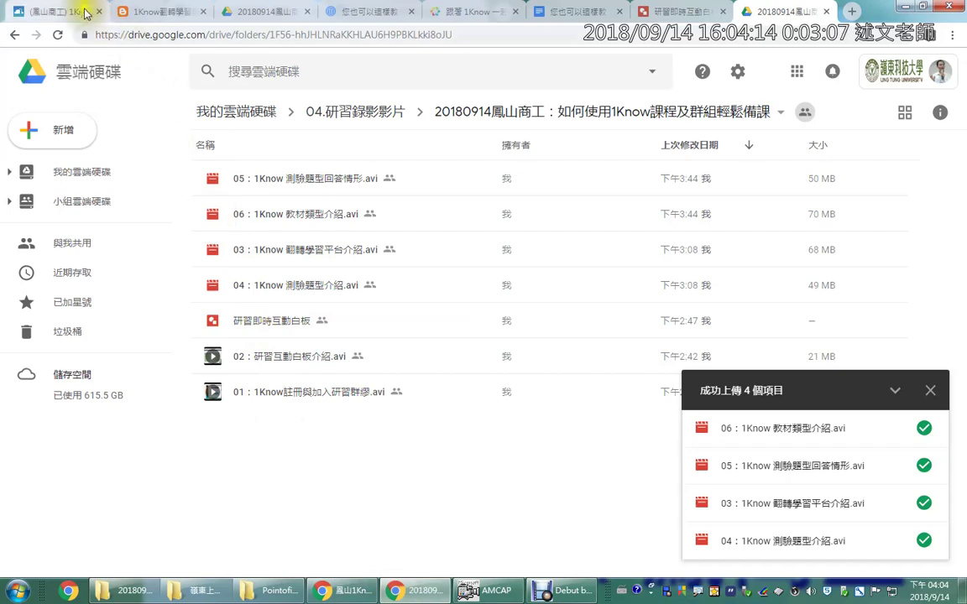
pyautogui.click(74, 10)
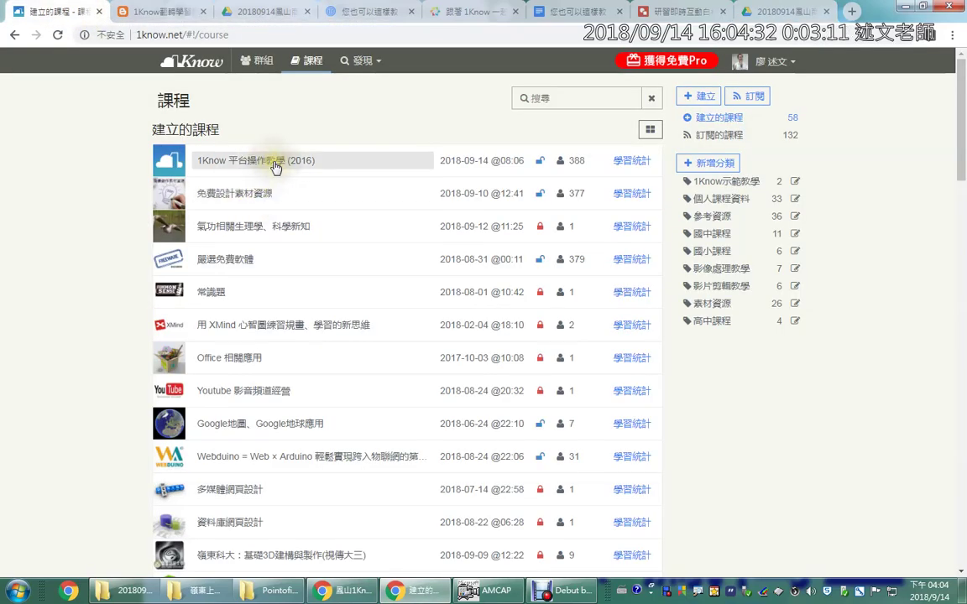
pyautogui.click(276, 166)
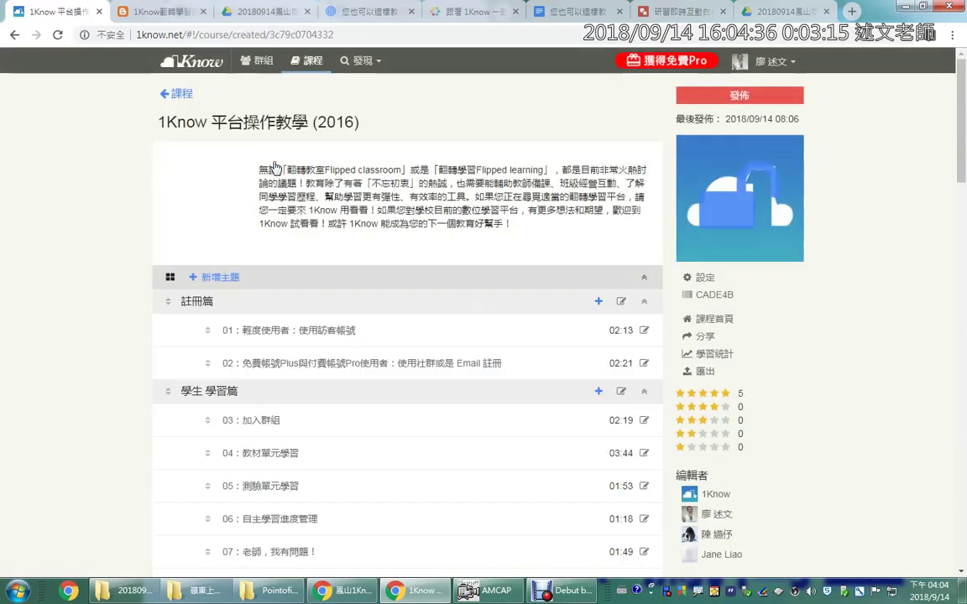
pyautogui.scroll(-3, 275, 251)
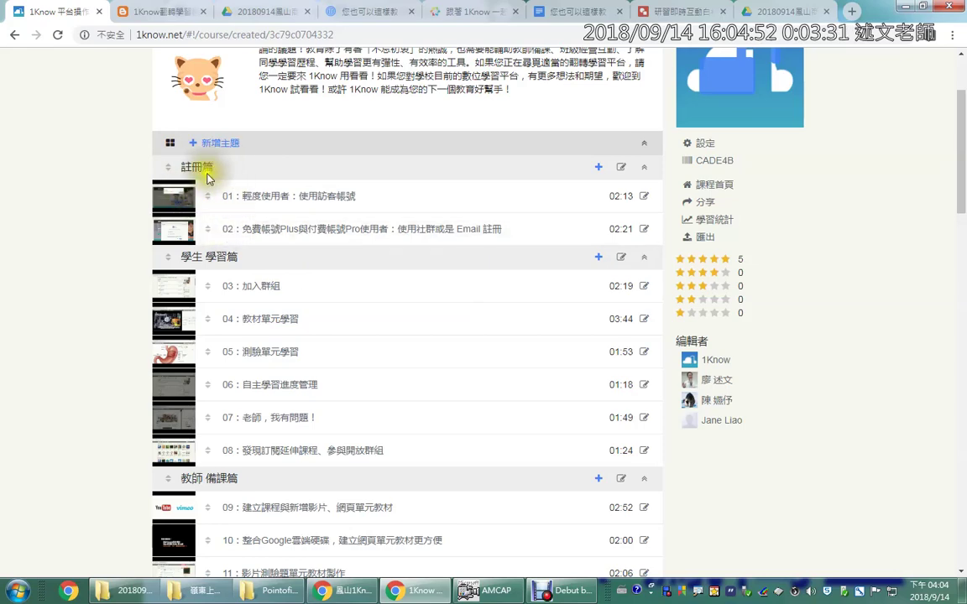
pyautogui.scroll(-3, 222, 254)
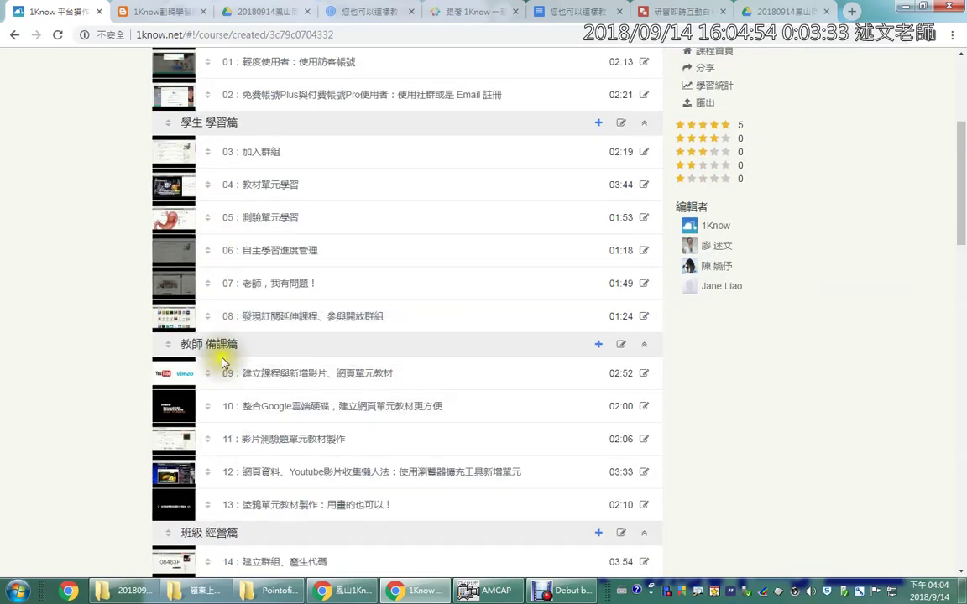
pyautogui.scroll(-3, 227, 460)
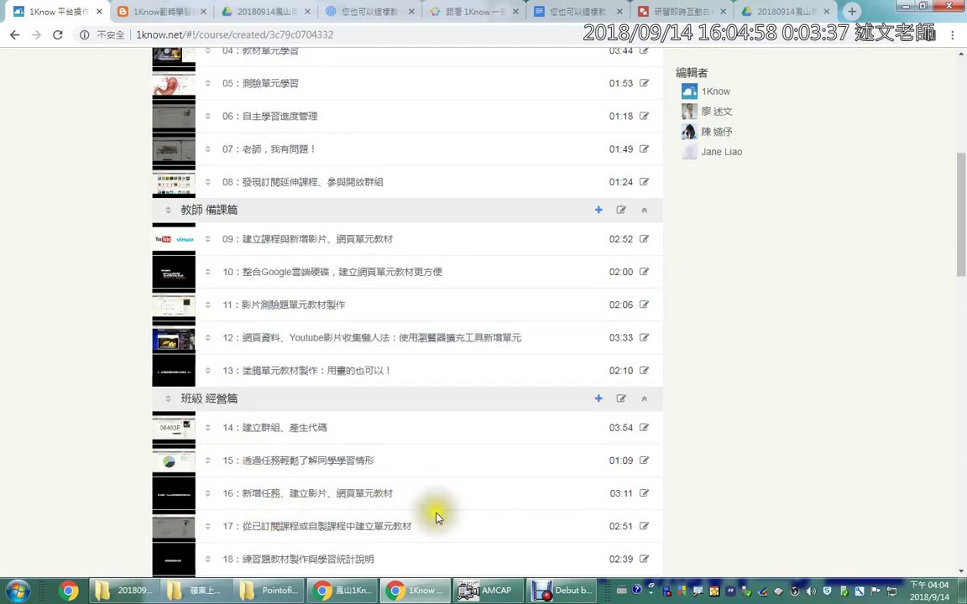
# Return to the 鳳山1Know測試課程 browser window and add a topic named 語言學習, saved as a draft.
pyautogui.click(348, 592)
pyautogui.click(228, 155)
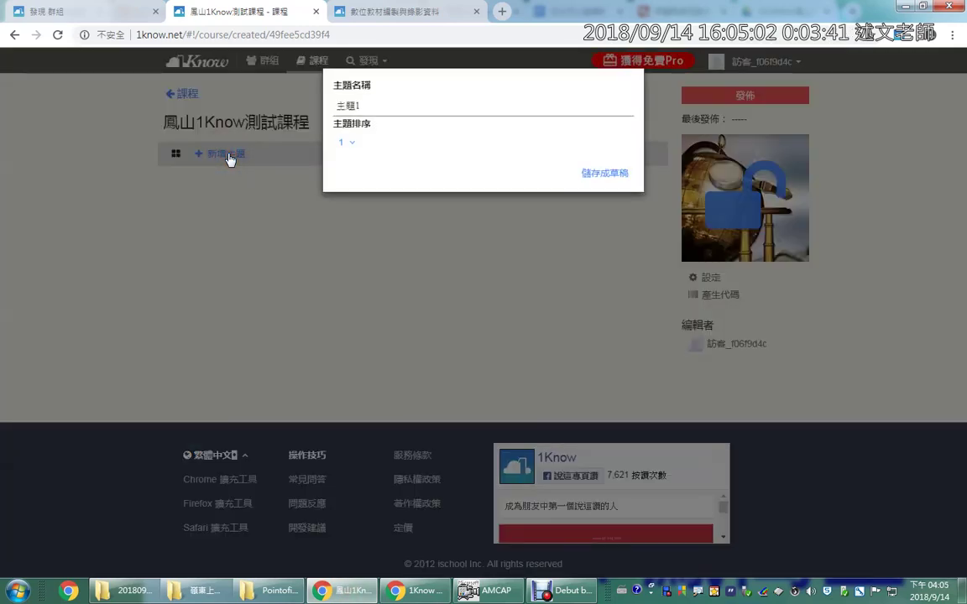
pyautogui.moveTo(378, 107); pyautogui.dragTo(240, 104)
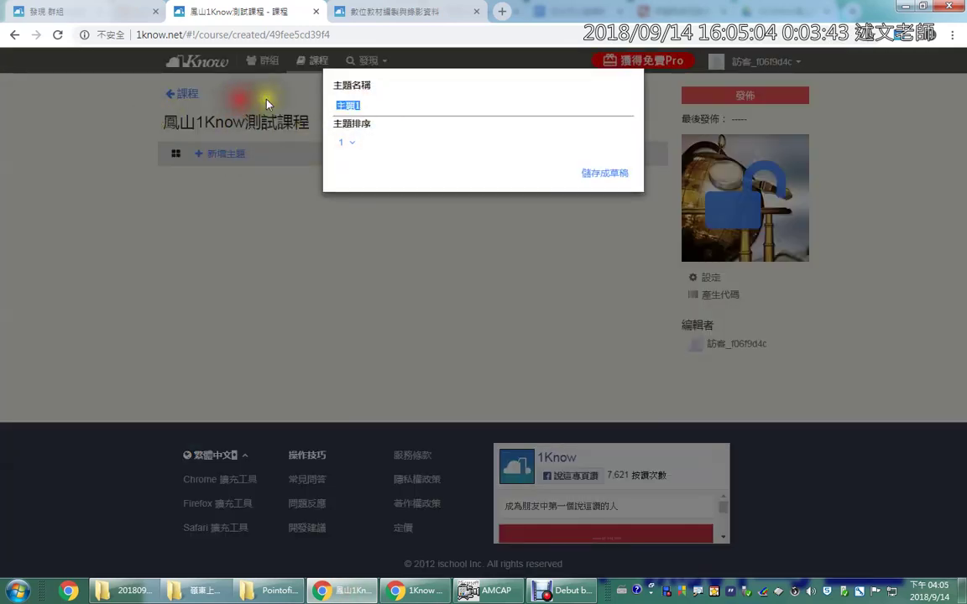
pyautogui.hotkey('ctrl', 'space')
pyautogui.write('語言SNZ')
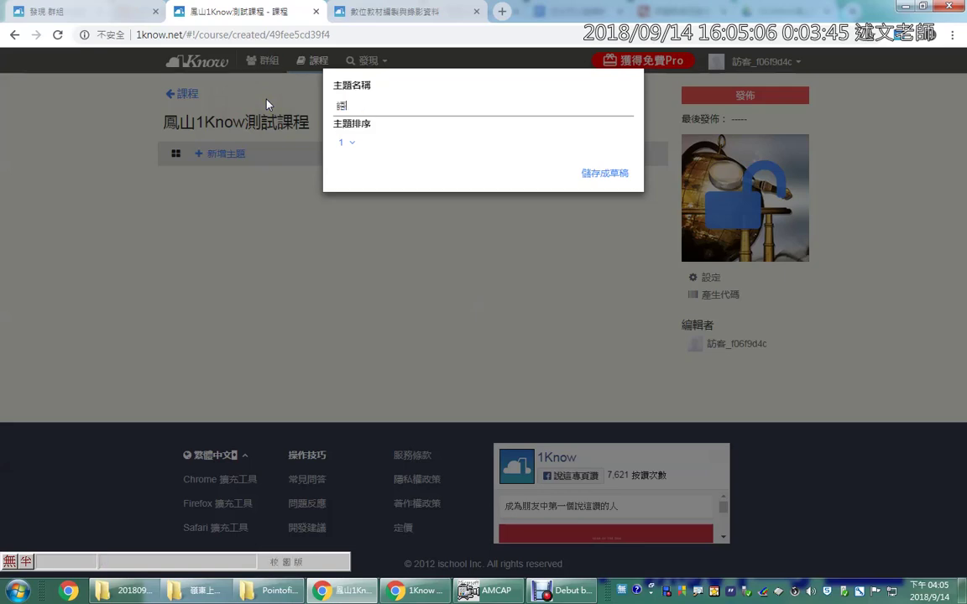
pyautogui.press('space')
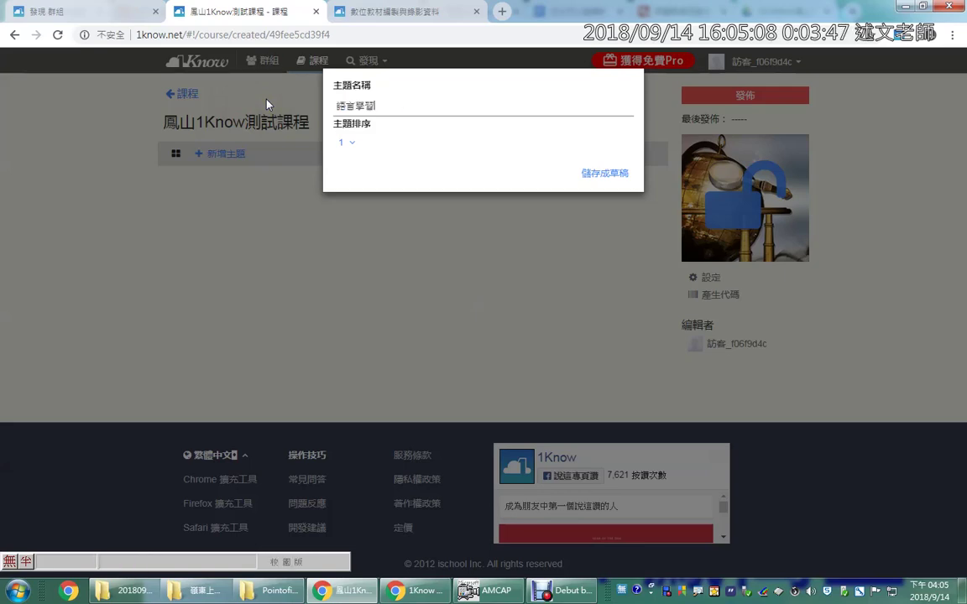
pyautogui.click(593, 174)
# Add a second topic named 科普教育 to the course and save it as a draft.
pyautogui.click(223, 154)
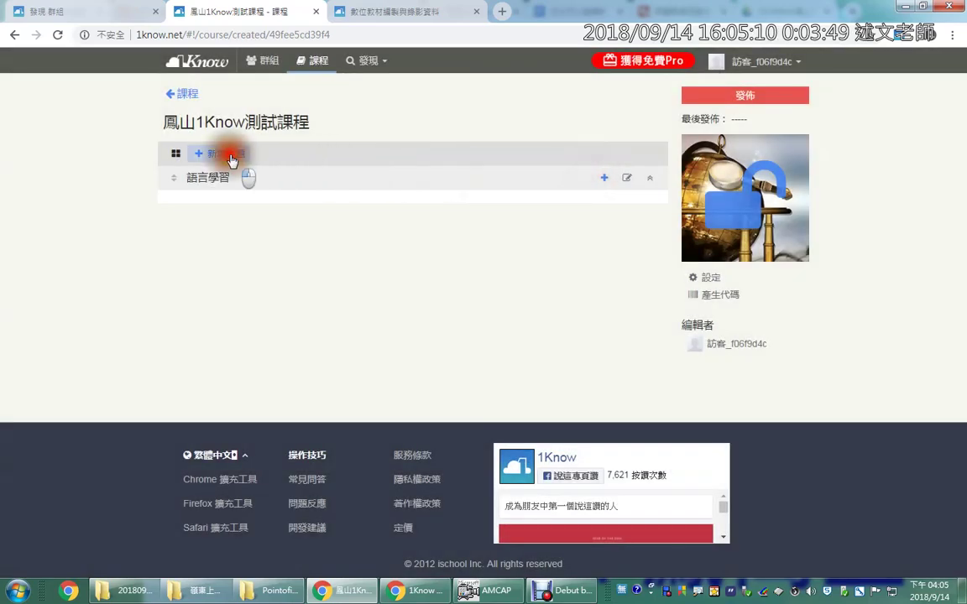
pyautogui.moveTo(415, 104); pyautogui.dragTo(239, 94)
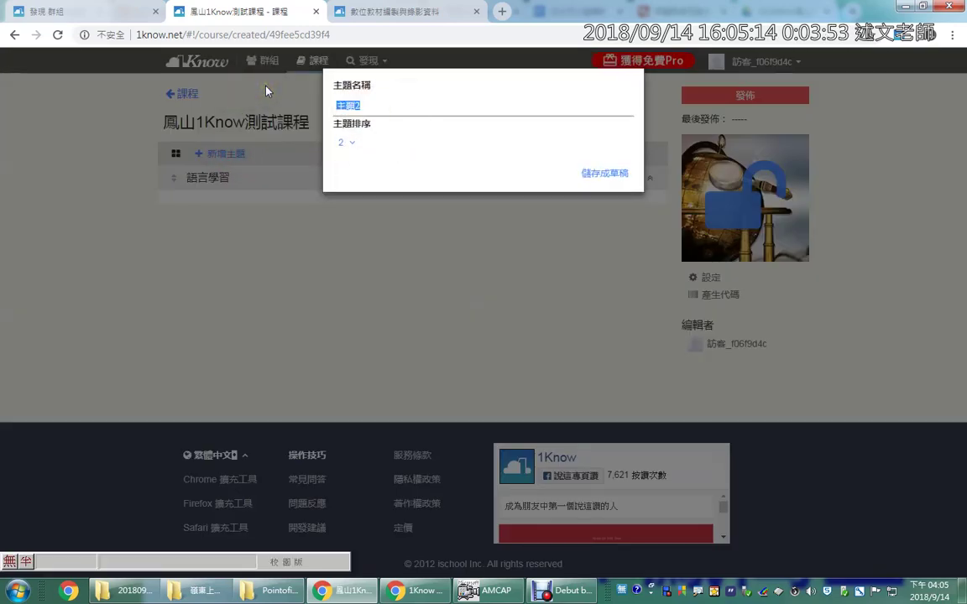
pyautogui.write('科目日')
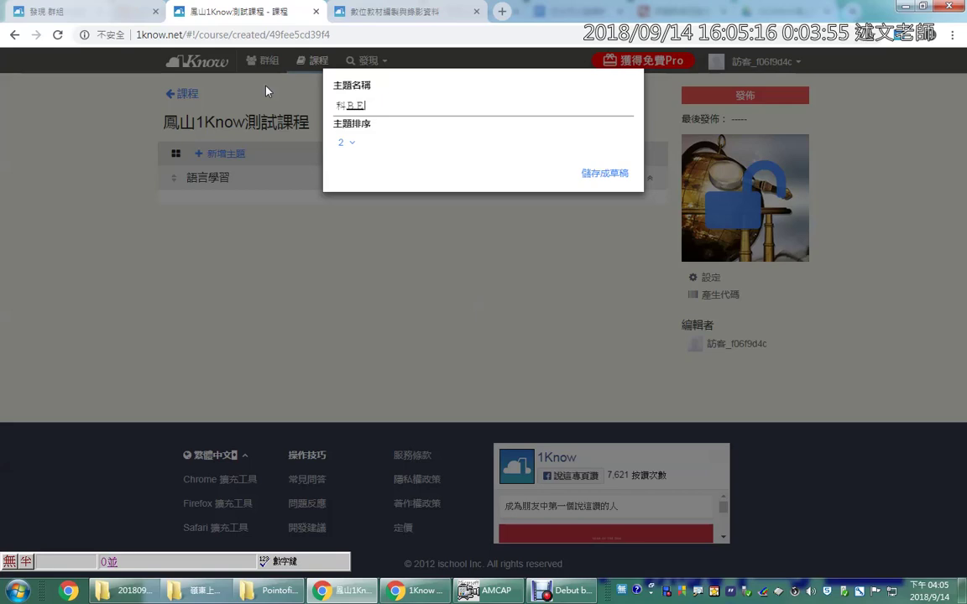
pyautogui.write('普教育')
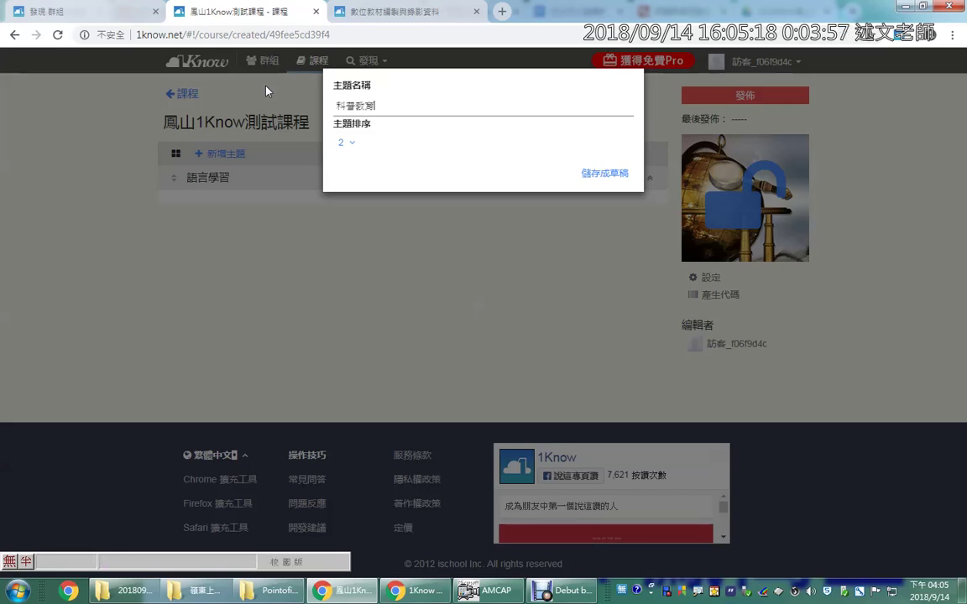
pyautogui.click(588, 173)
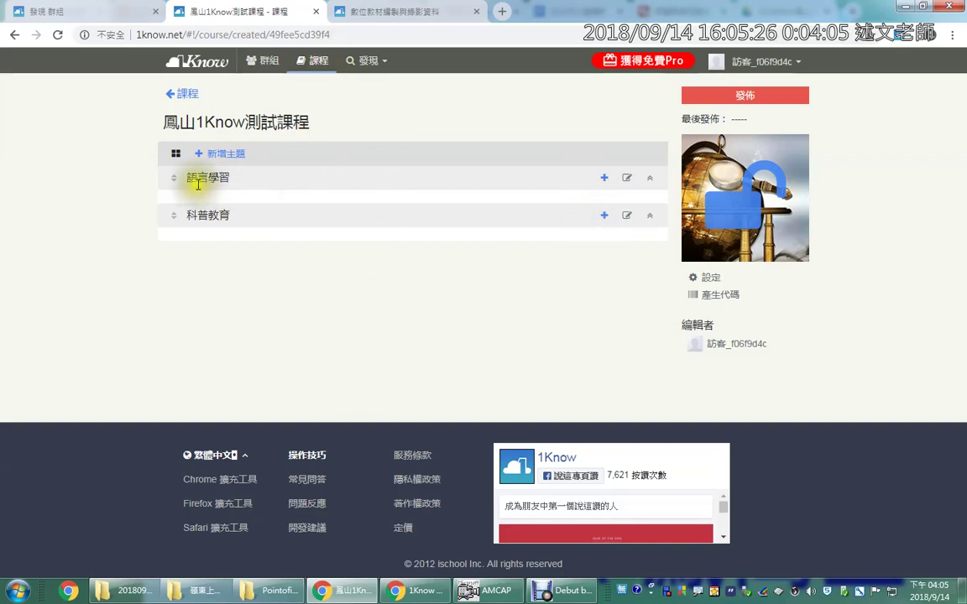
pyautogui.moveTo(192, 177); pyautogui.dragTo(208, 216)
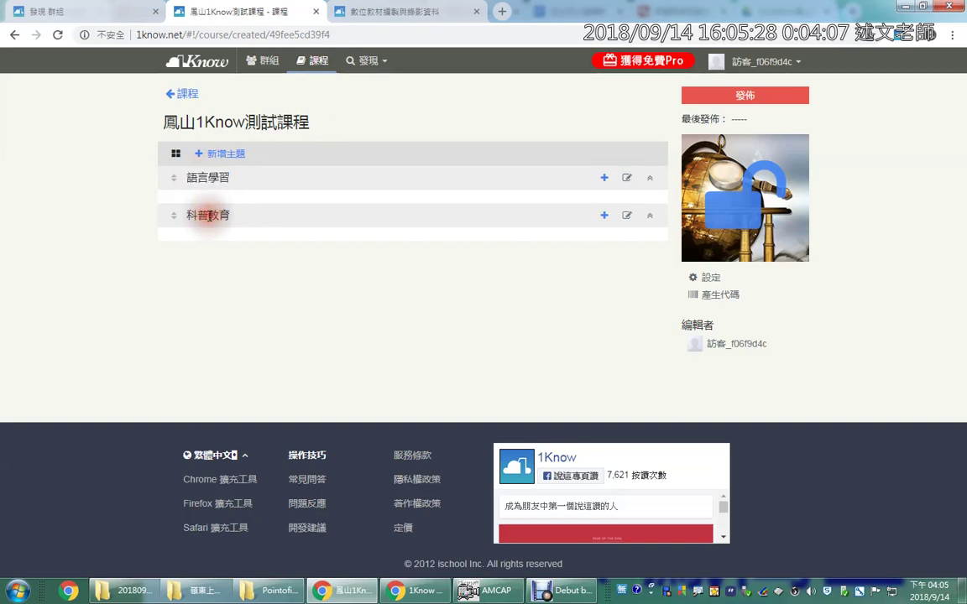
pyautogui.doubleClick(210, 216)
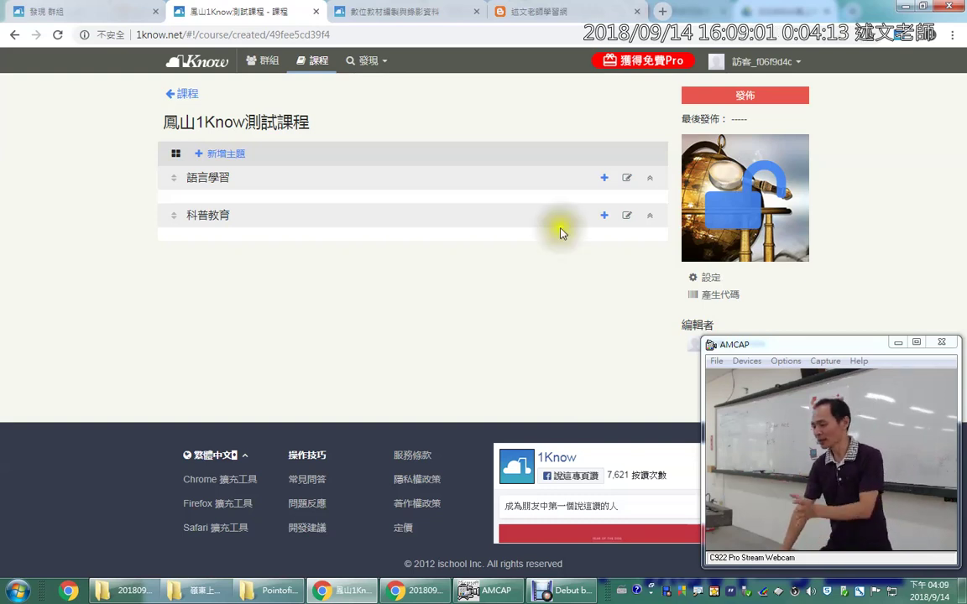
# Look through the selectable cover pictures in the course settings and return to the course page.
pyautogui.click(709, 277)
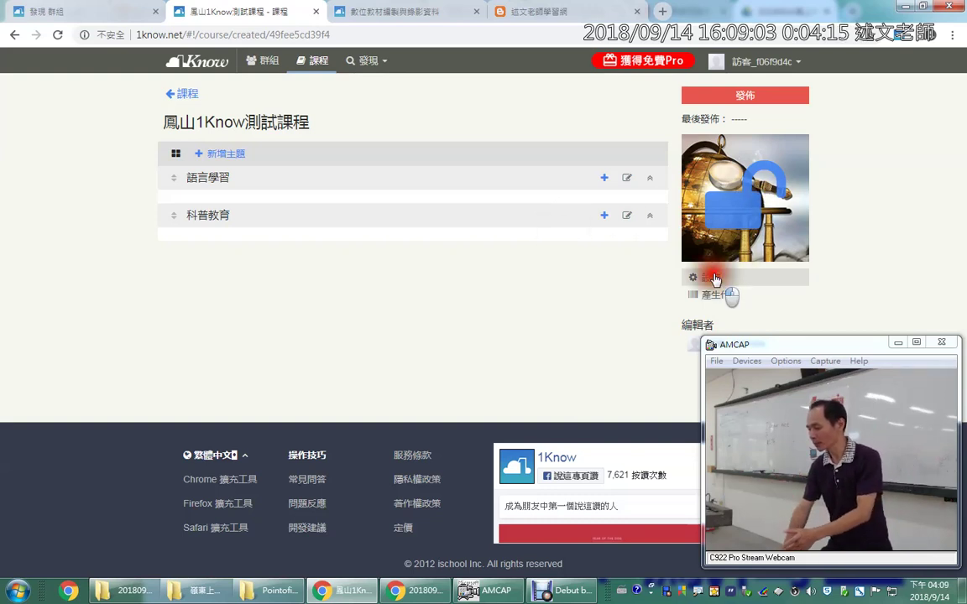
pyautogui.click(735, 156)
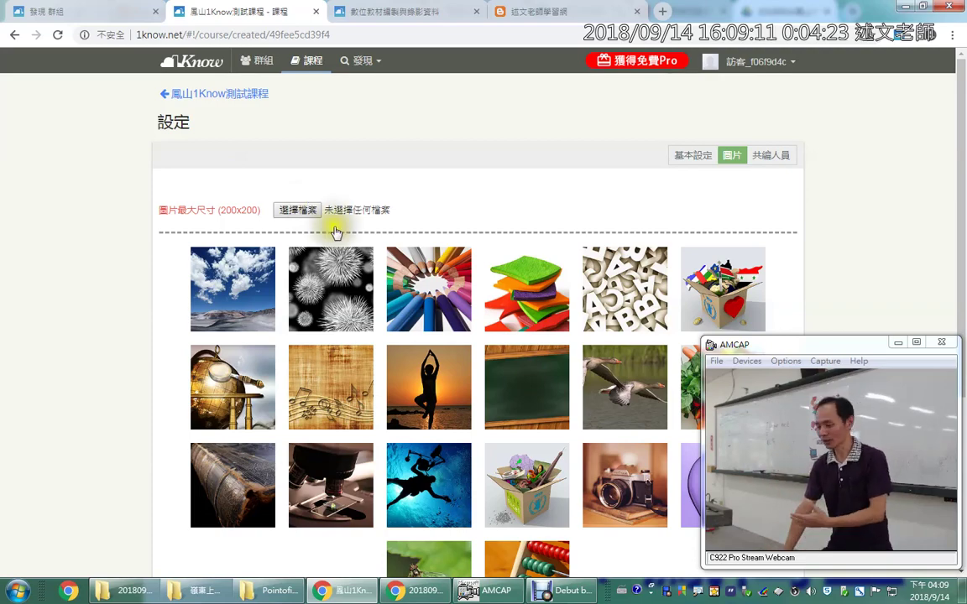
pyautogui.scroll(-3, 356, 367)
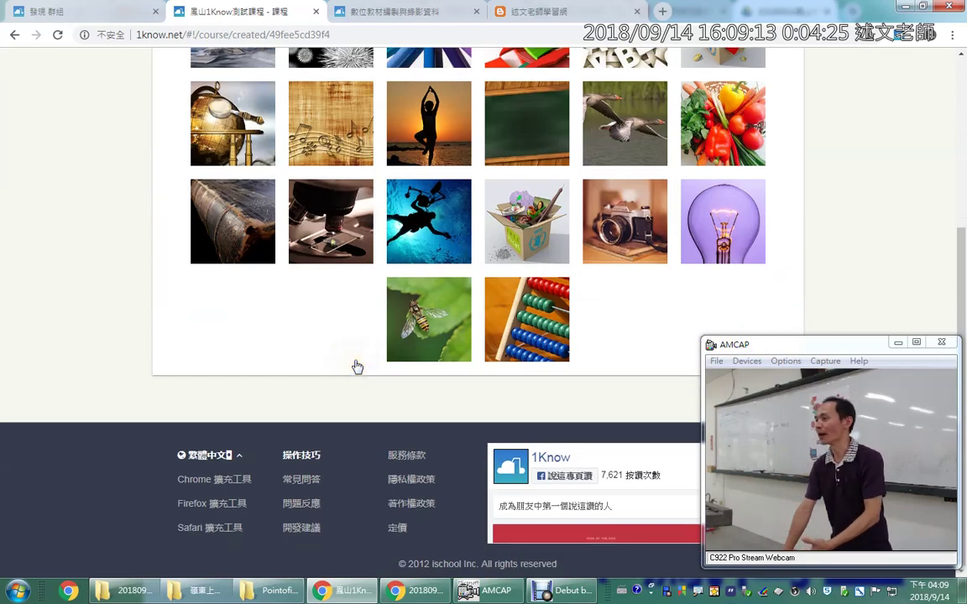
pyautogui.scroll(3, 336, 353)
pyautogui.scroll(1, 194, 112)
pyautogui.click(197, 96)
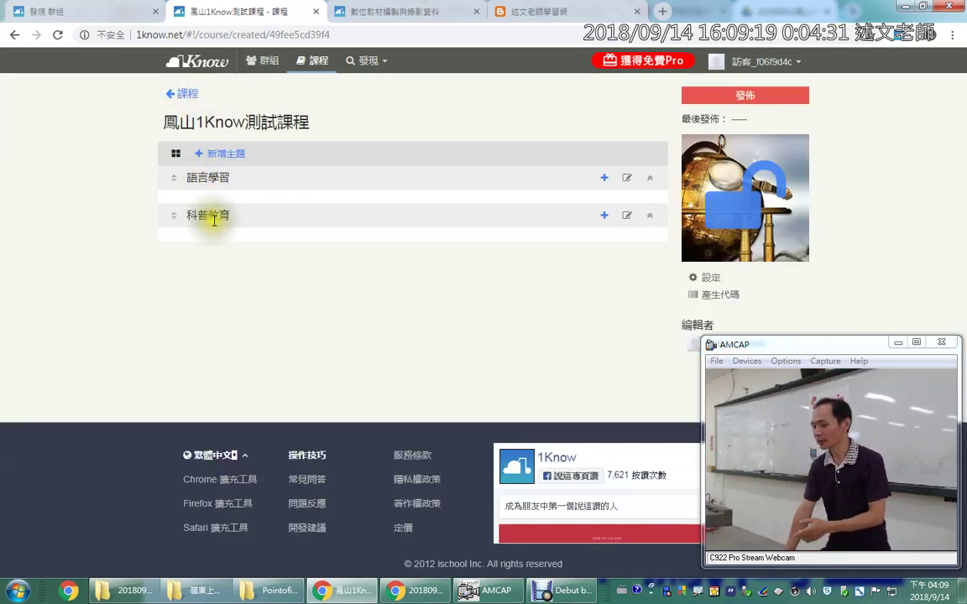
# Start a new unit under the 語言學習 topic and show the available unit types.
pyautogui.click(599, 179)
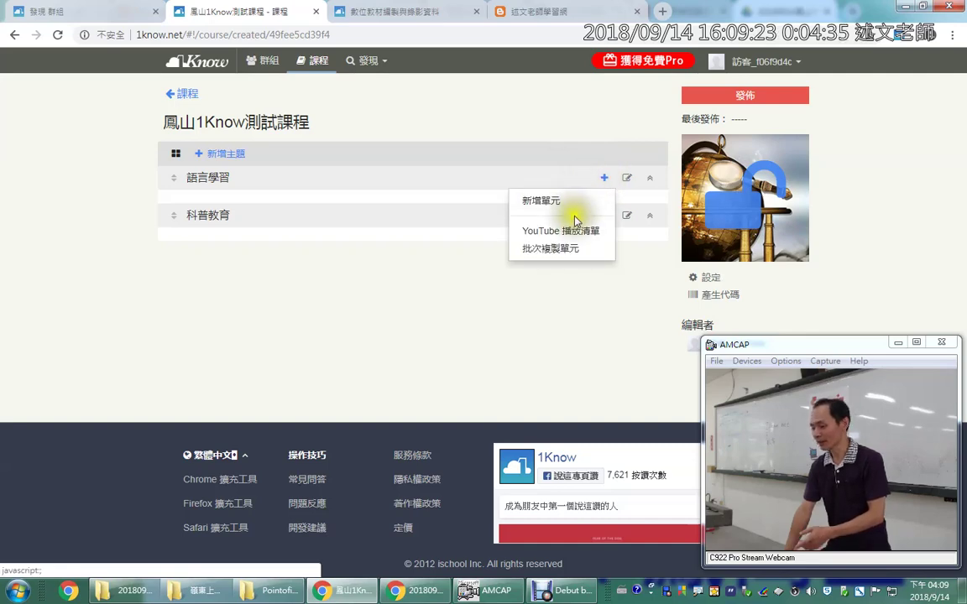
pyautogui.click(570, 201)
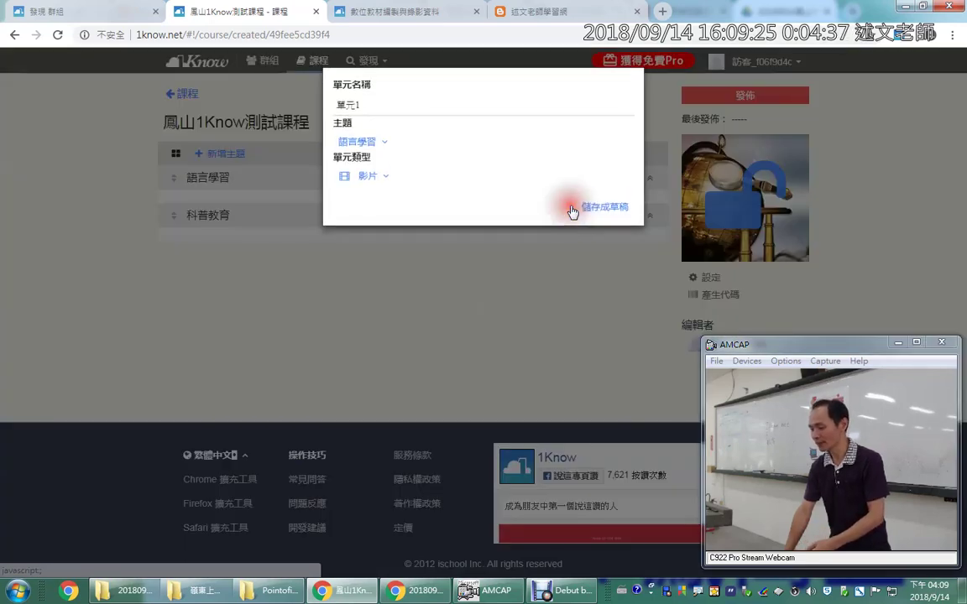
pyautogui.click(391, 183)
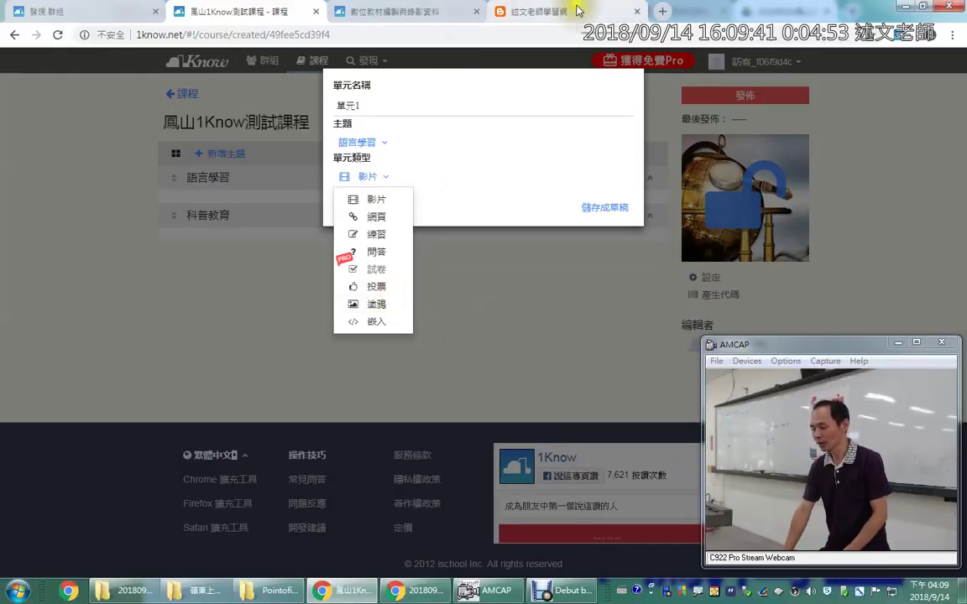
# Switch to the teacher's blog and open the 訊飛語音輸入法 Windows 版 article.
pyautogui.click(537, 12)
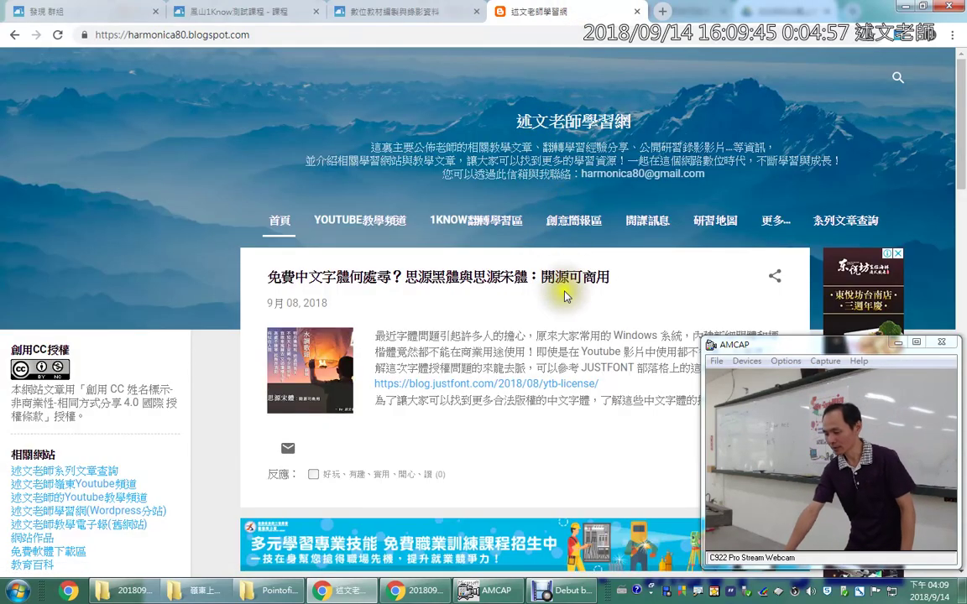
pyautogui.scroll(-5, 575, 238)
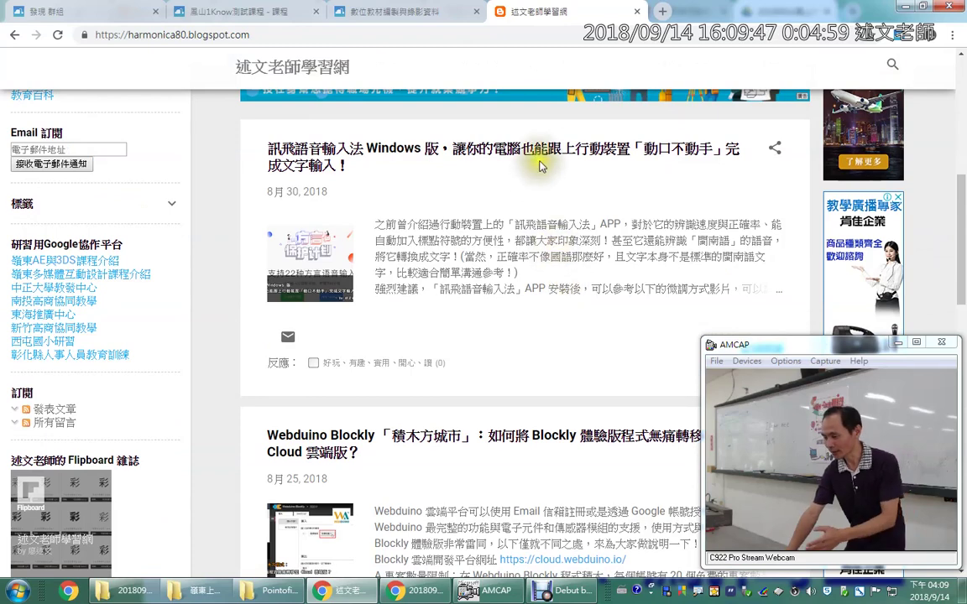
pyautogui.click(491, 149)
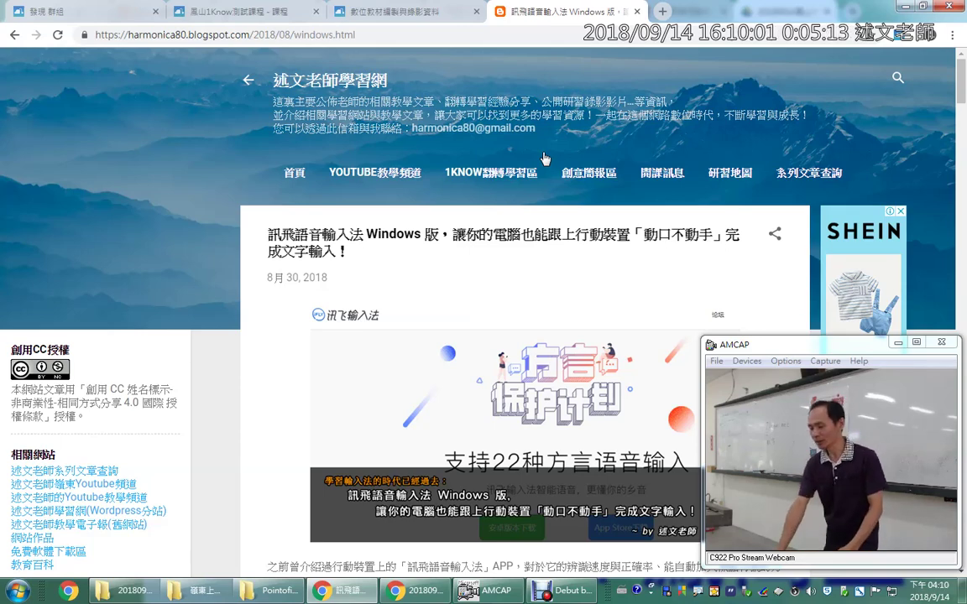
# Look over the article's title and content and copy its web address.
pyautogui.tripleClick(488, 238)
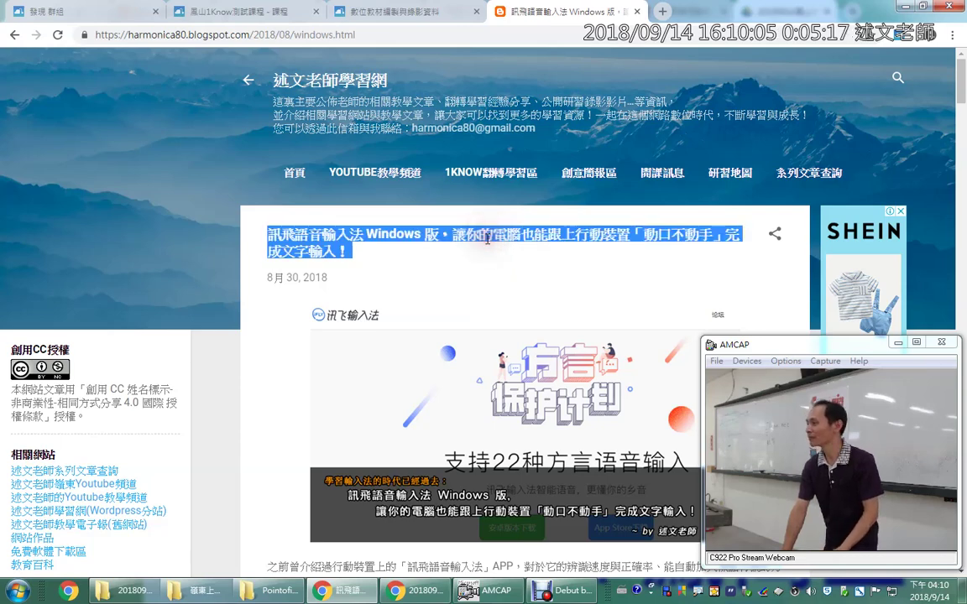
pyautogui.click(382, 32)
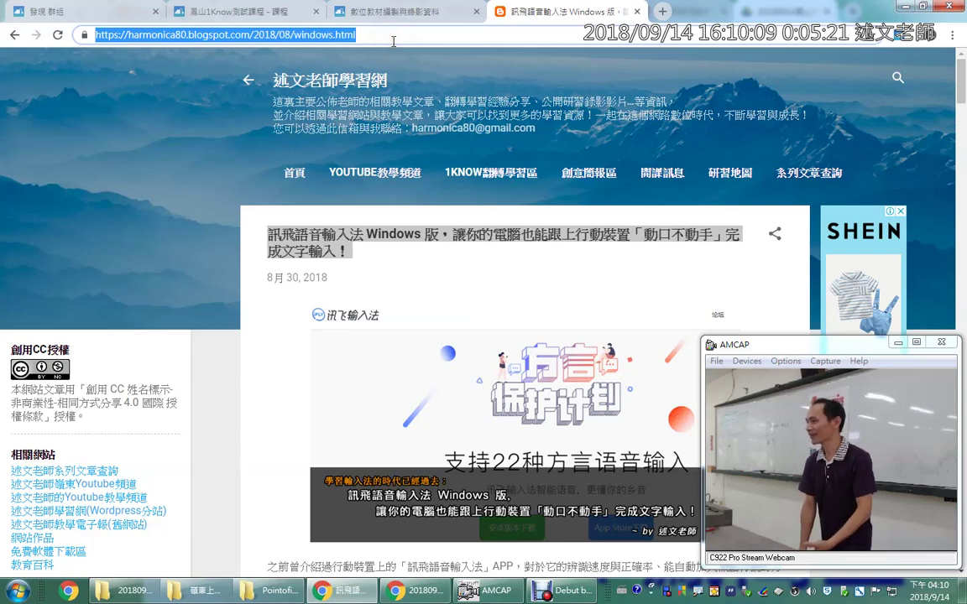
pyautogui.click(265, 339)
pyautogui.scroll(-4, 265, 339)
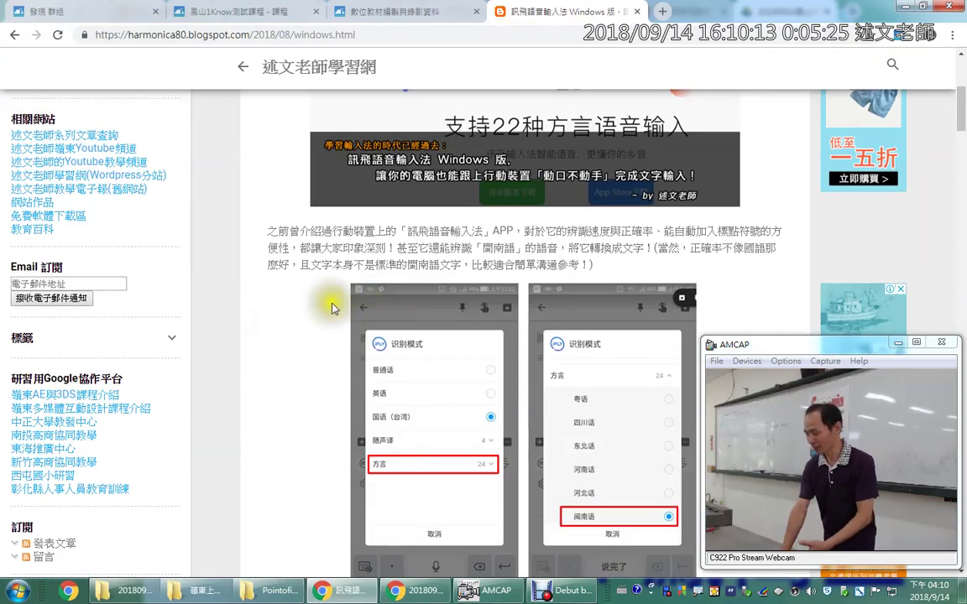
pyautogui.scroll(4, 340, 280)
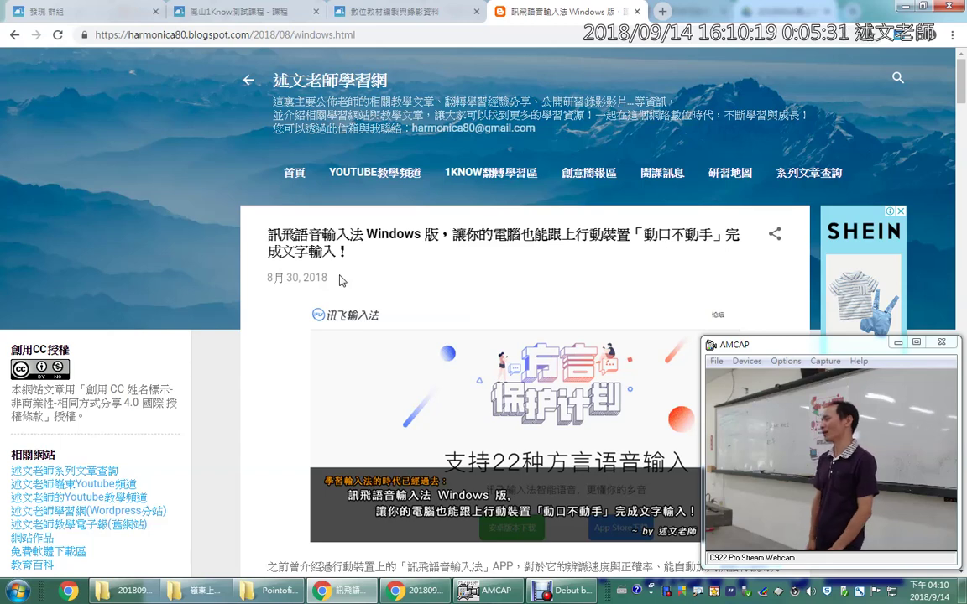
pyautogui.click(382, 35)
pyautogui.hotkey('ctrl', 'c')
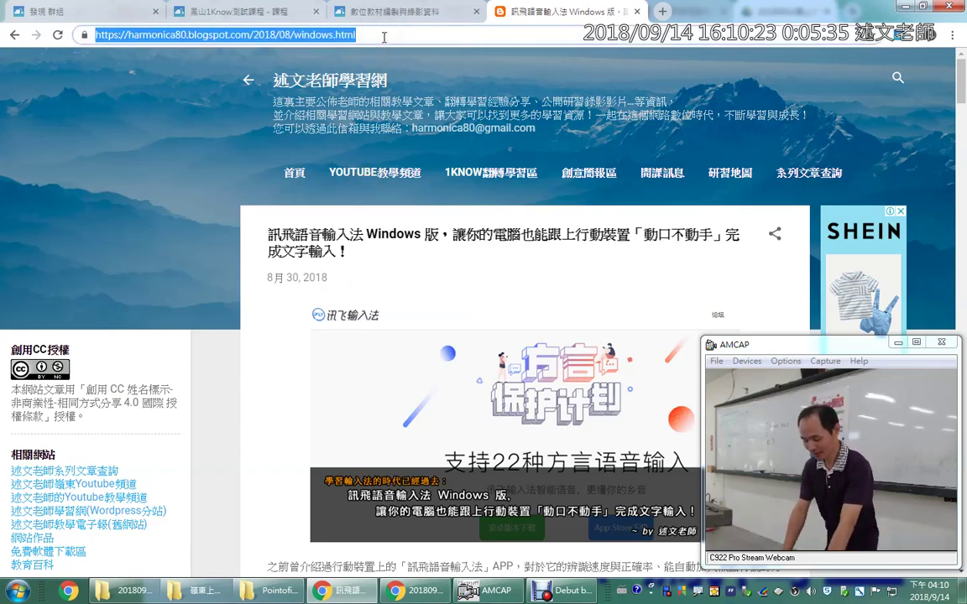
# Return to the course, set the new unit's type to 網頁 and save the unit as a draft.
pyautogui.click(241, 12)
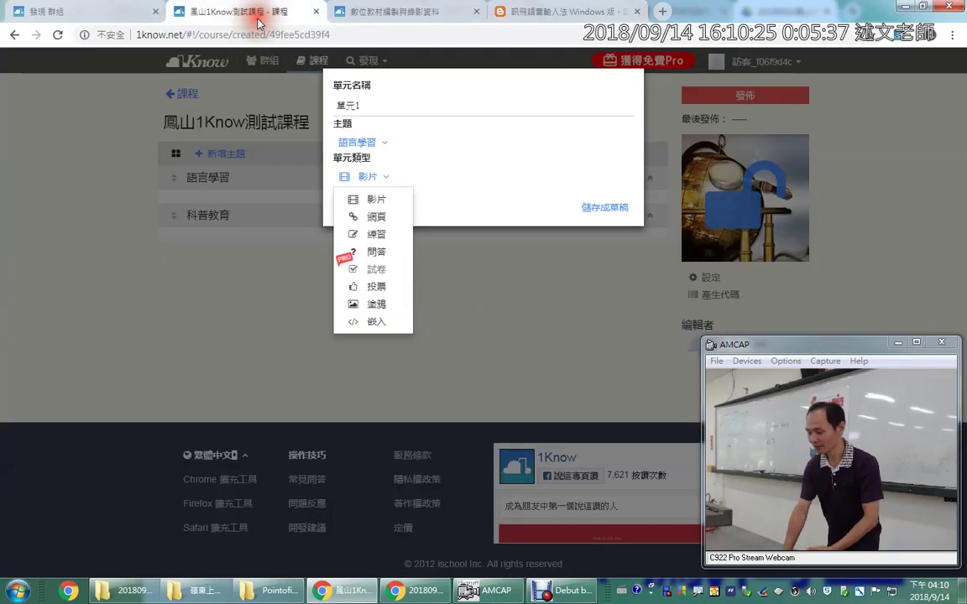
pyautogui.click(376, 218)
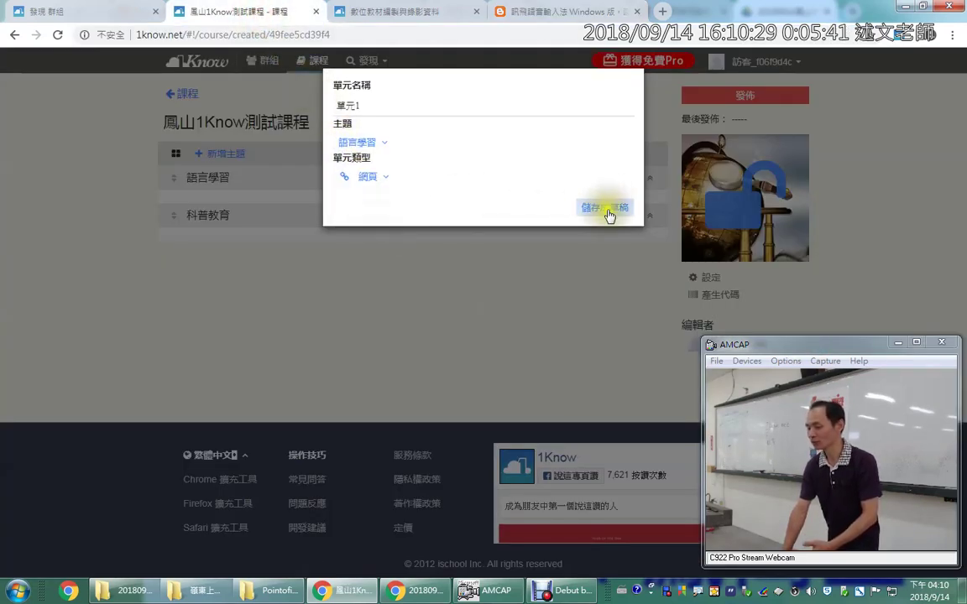
pyautogui.moveTo(384, 104); pyautogui.dragTo(329, 105)
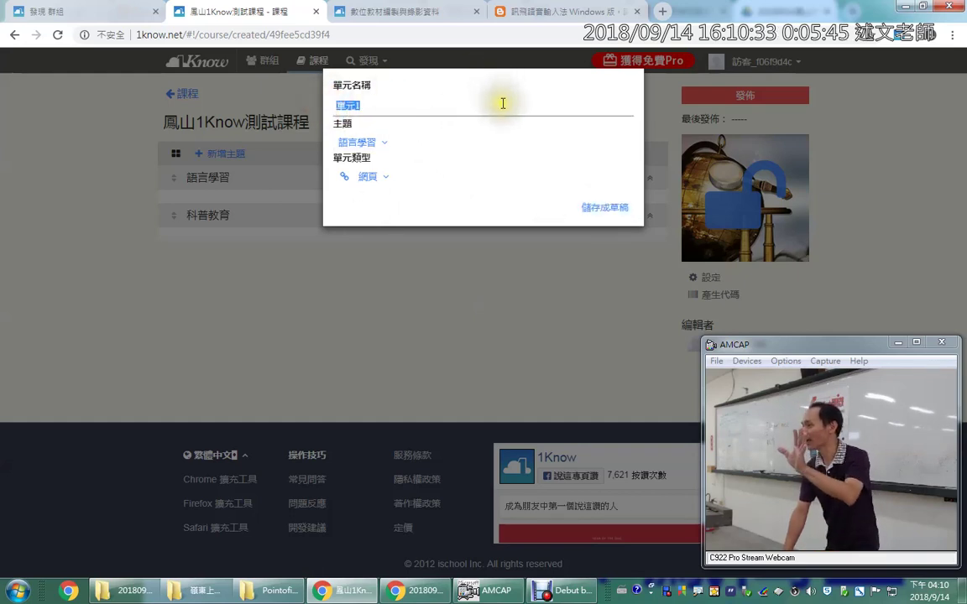
pyautogui.click(608, 215)
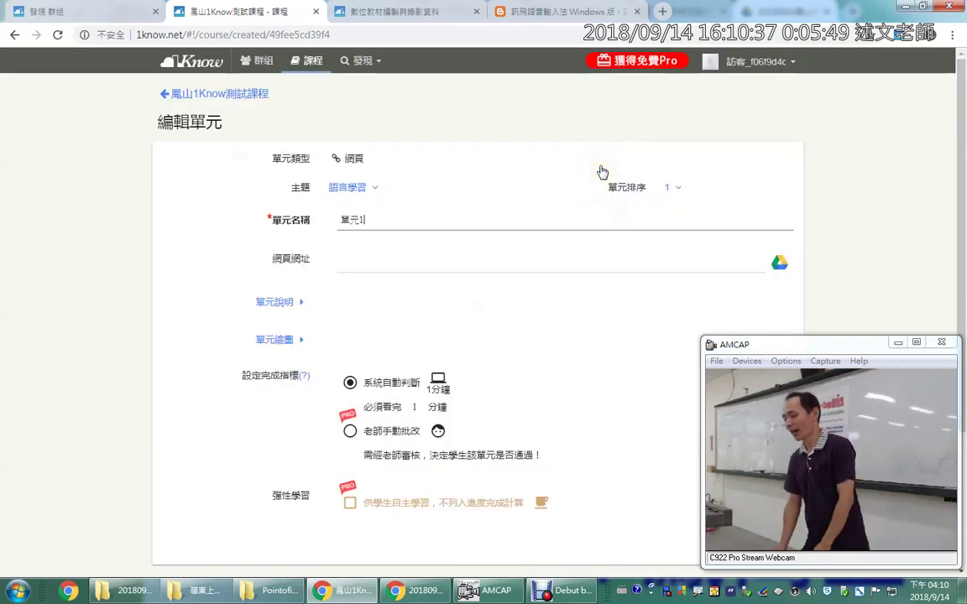
# Paste the copied article address as the unit's 網頁網址 and adopt the suggested article title as the unit name.
pyautogui.click(498, 265)
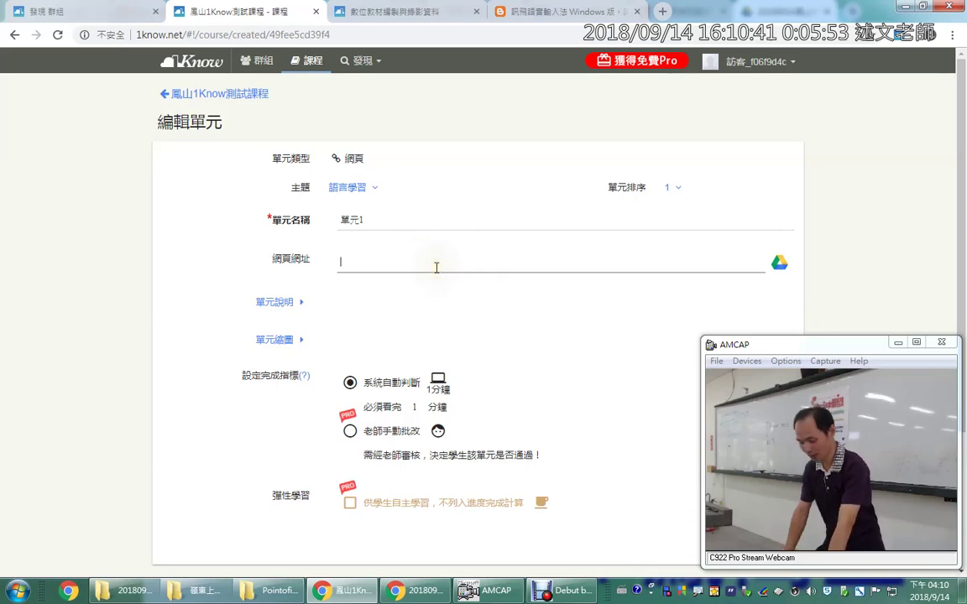
pyautogui.hotkey('ctrl', 'v')
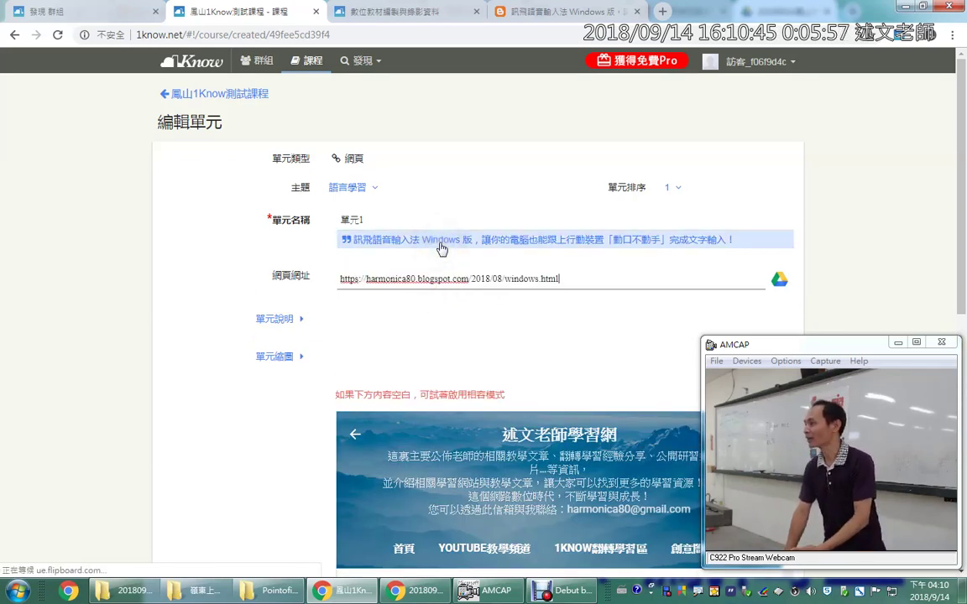
pyautogui.click(442, 240)
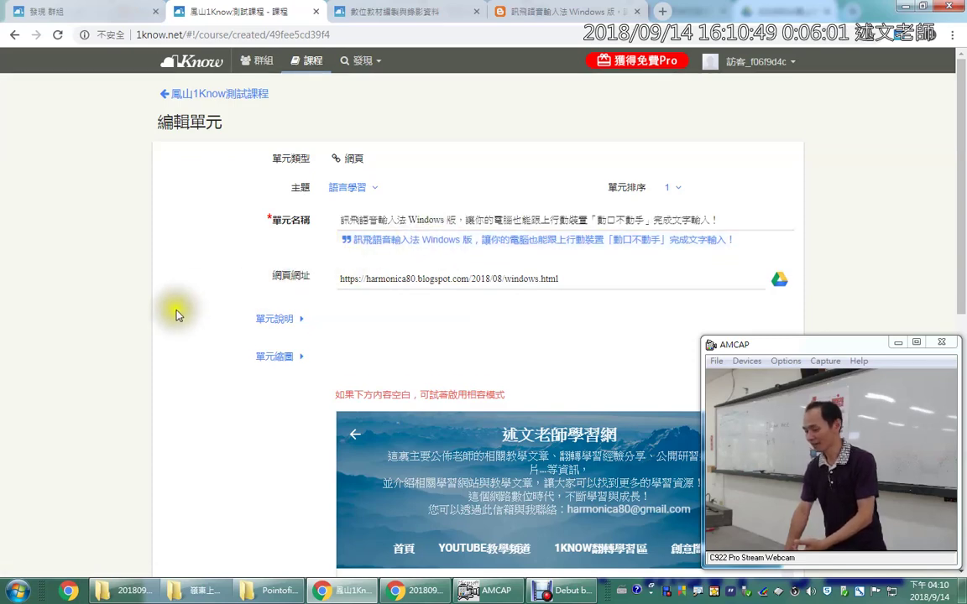
# Compare the embedded page preview in the unit with the original 訊飛語音輸入法 blog article.
pyautogui.scroll(-3, 176, 316)
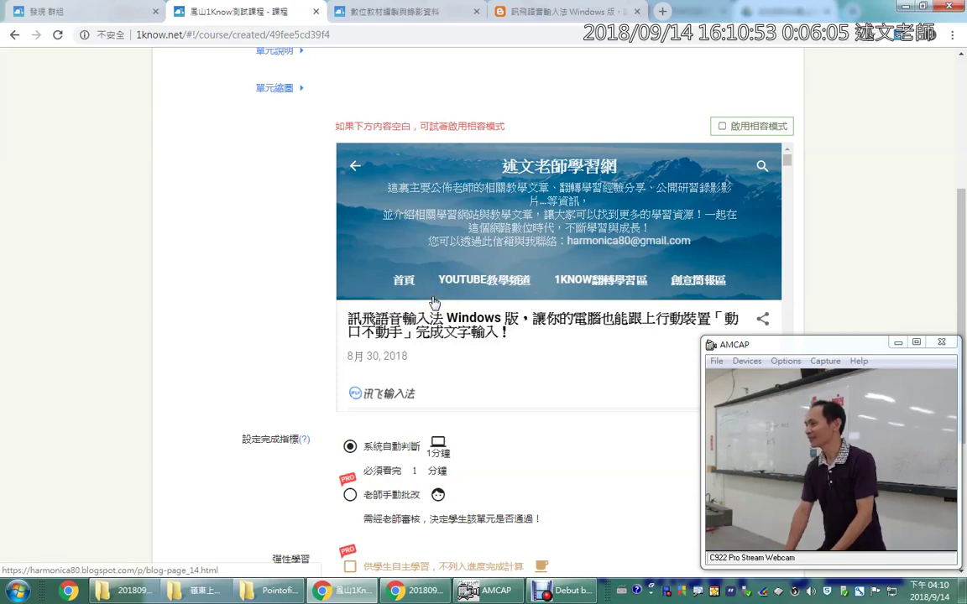
pyautogui.click(519, 241)
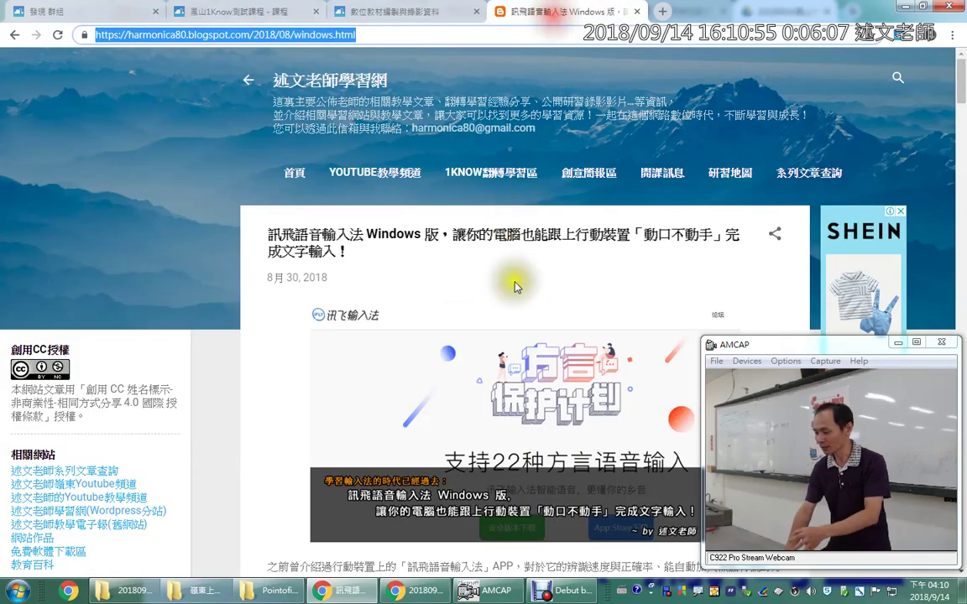
pyautogui.click(530, 236)
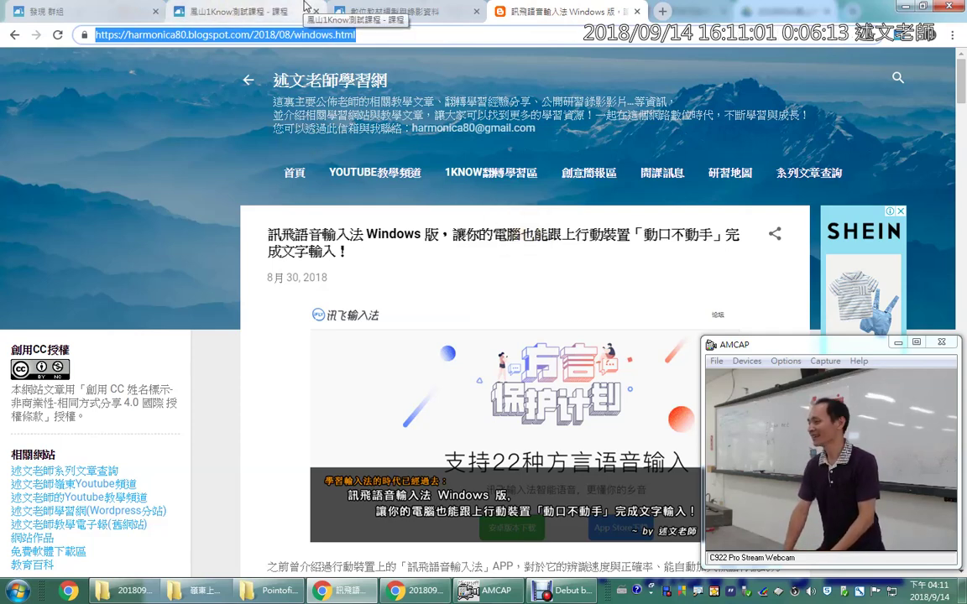
pyautogui.click(277, 11)
# Save the web page unit as a draft with its default completion criteria.
pyautogui.scroll(-2, 206, 302)
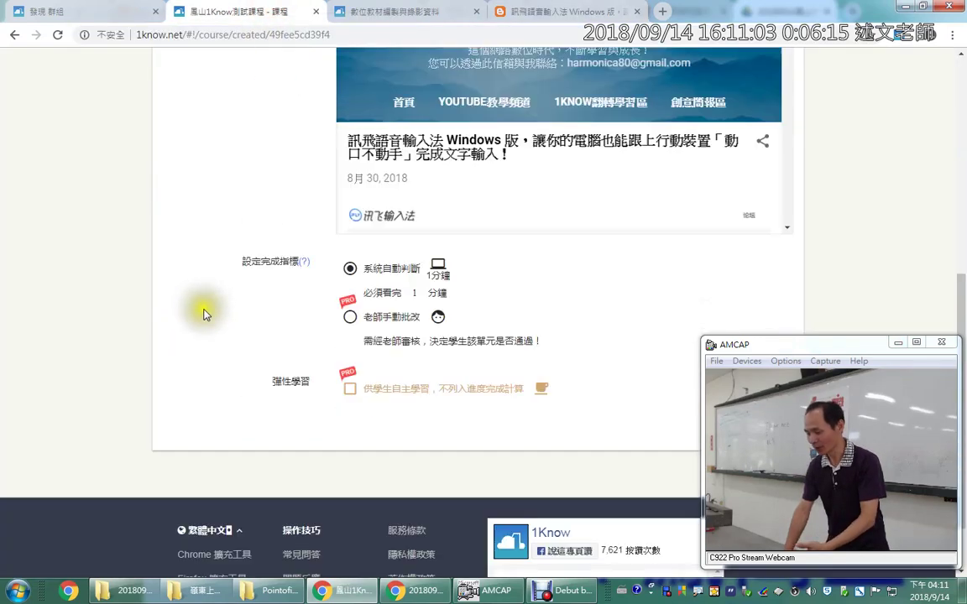
pyautogui.scroll(-1, 204, 313)
pyautogui.click(896, 342)
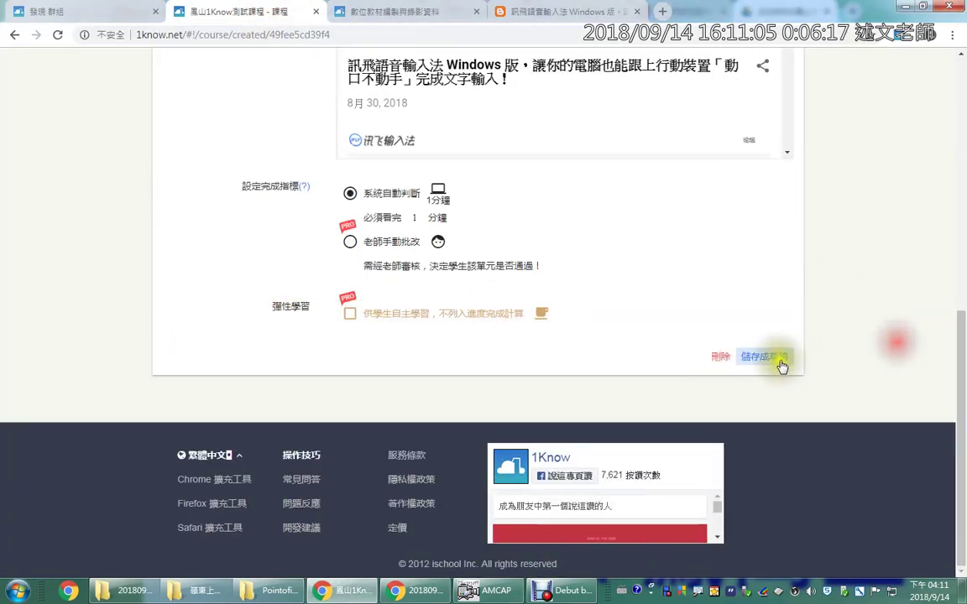
pyautogui.click(779, 365)
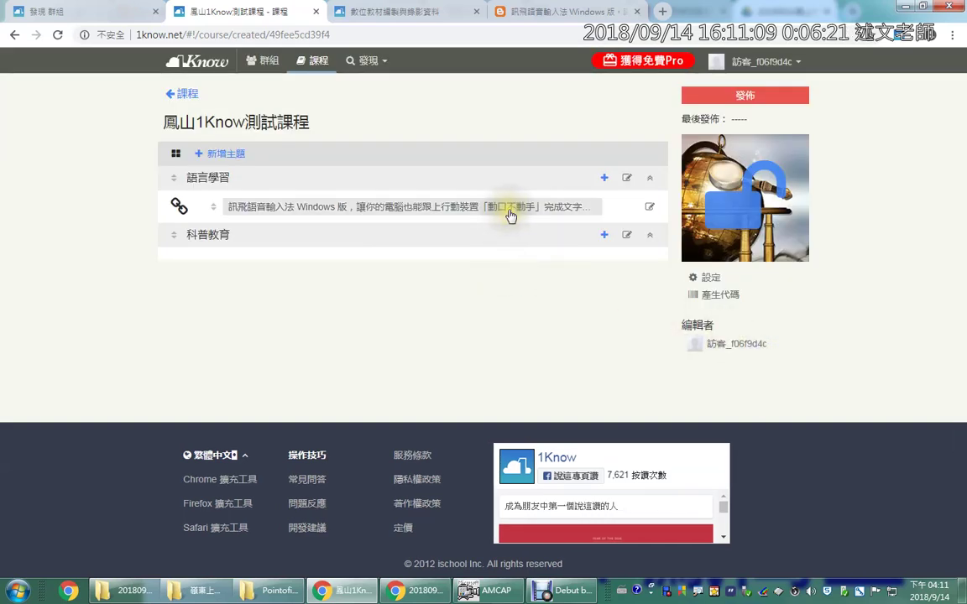
# Reopen the 訊飛語音輸入法 web page unit, review its name and return to the course overview without editing.
pyautogui.click(649, 207)
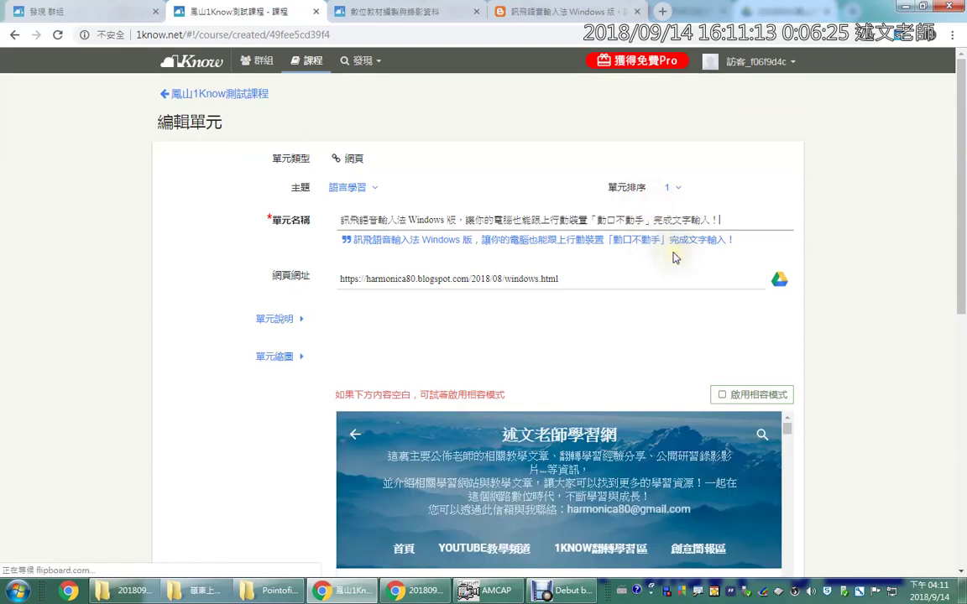
pyautogui.click(455, 218)
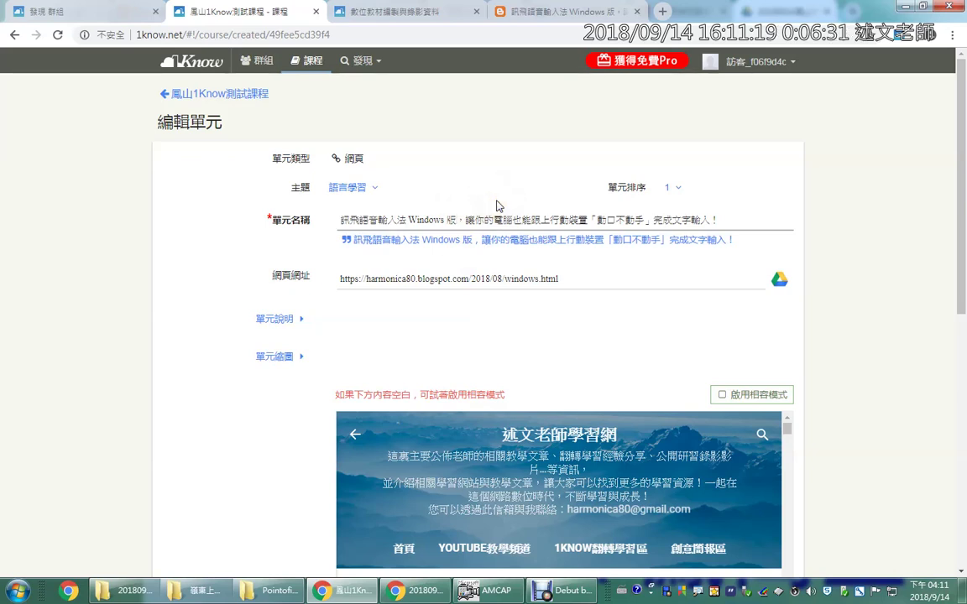
pyautogui.moveTo(520, 220); pyautogui.dragTo(276, 200)
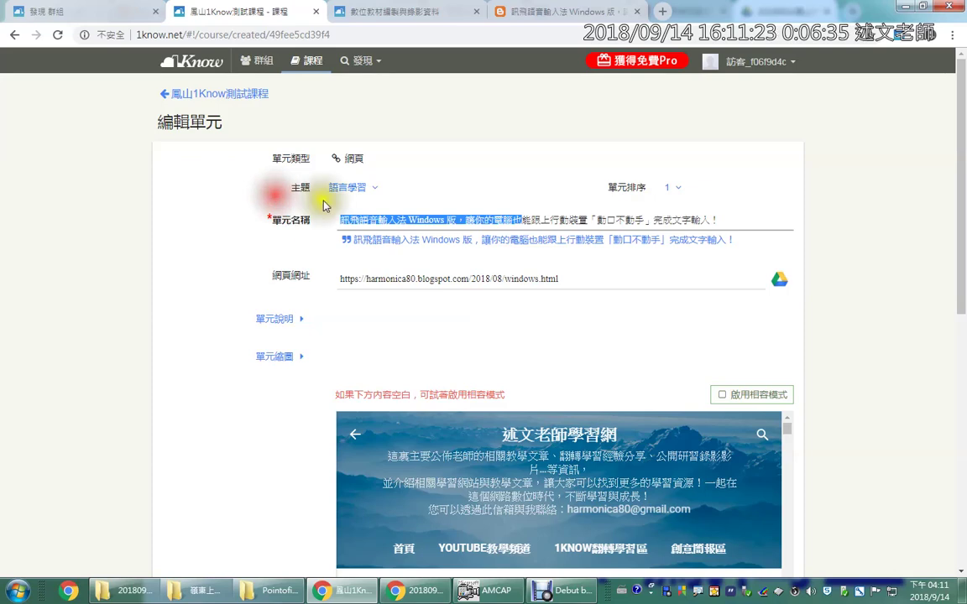
pyautogui.click(232, 97)
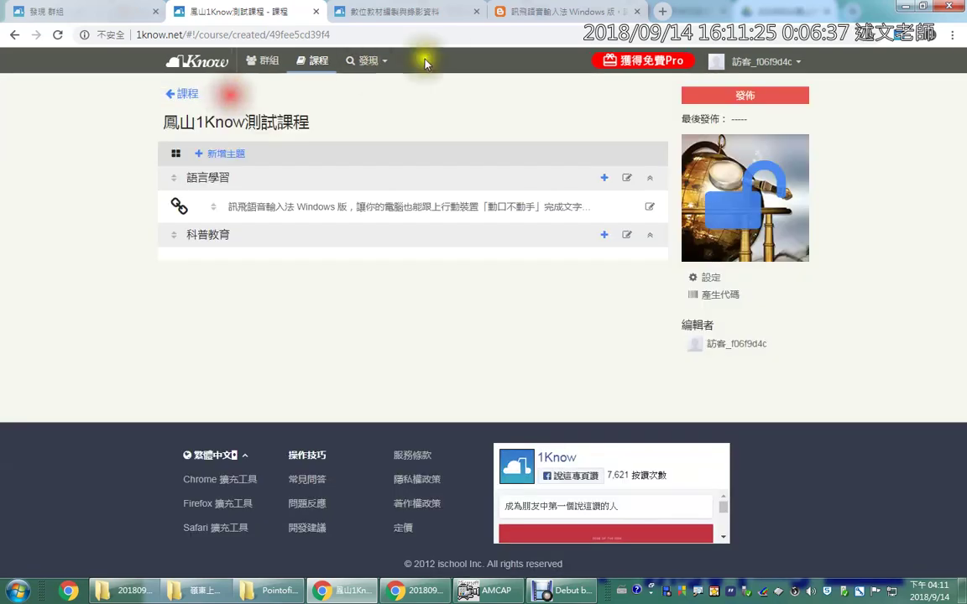
# Go from the blog to the teacher's YouTube channel and open the video Webduino動手做：水車小木屋完成影片.
pyautogui.click(504, 12)
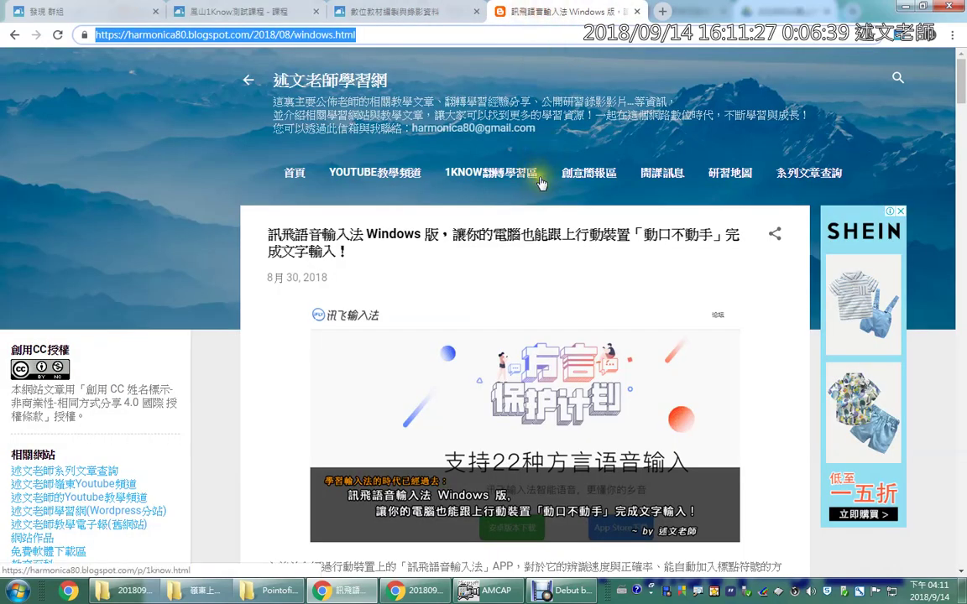
pyautogui.click(403, 172)
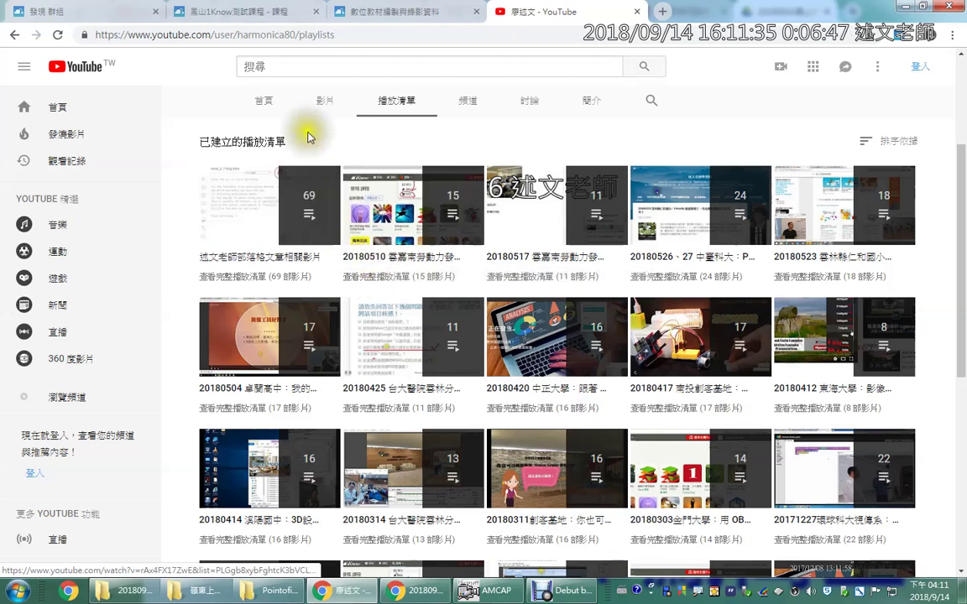
pyautogui.click(323, 99)
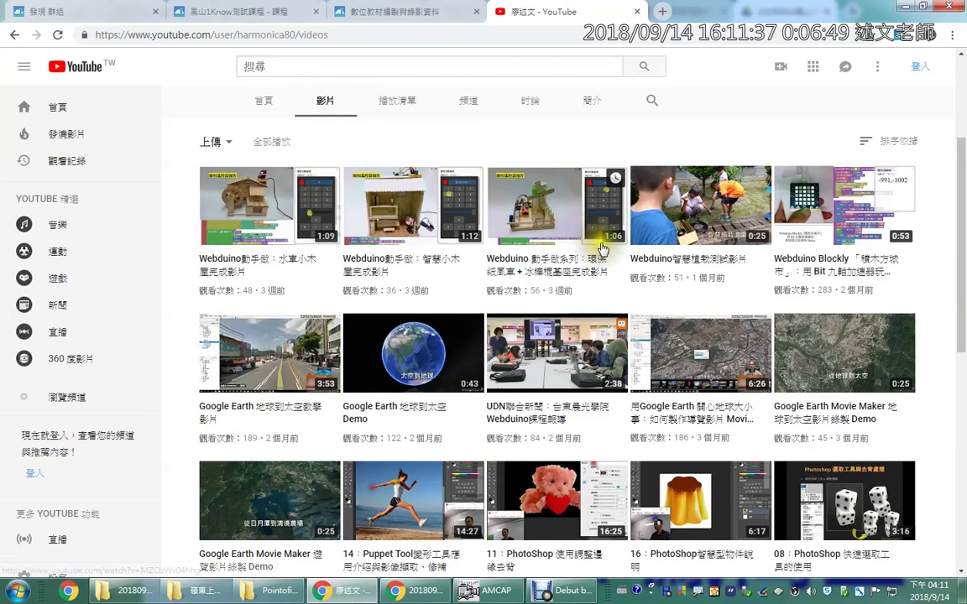
pyautogui.click(291, 215)
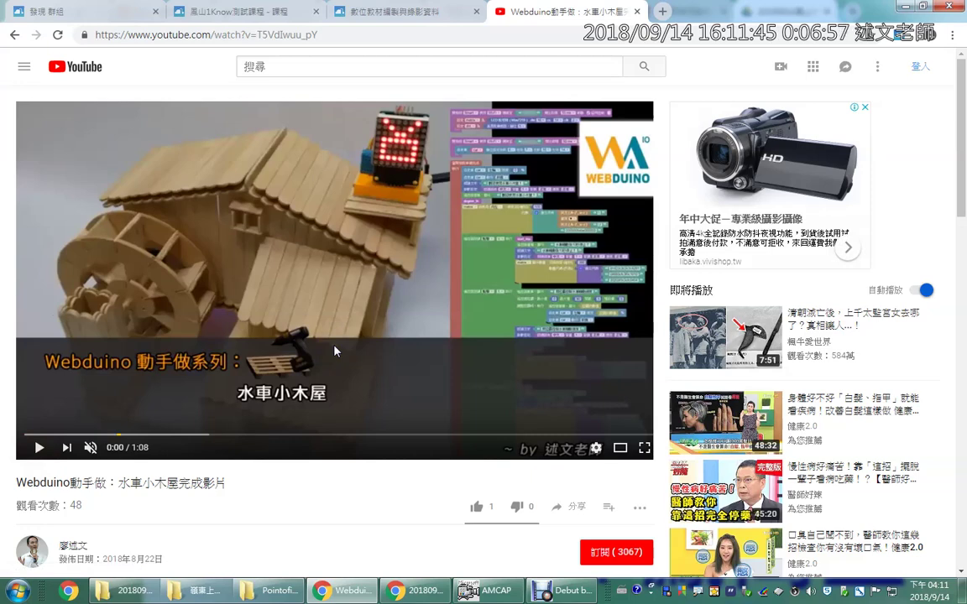
# Examine the video's title and its full description on YouTube.
pyautogui.scroll(-2, 334, 350)
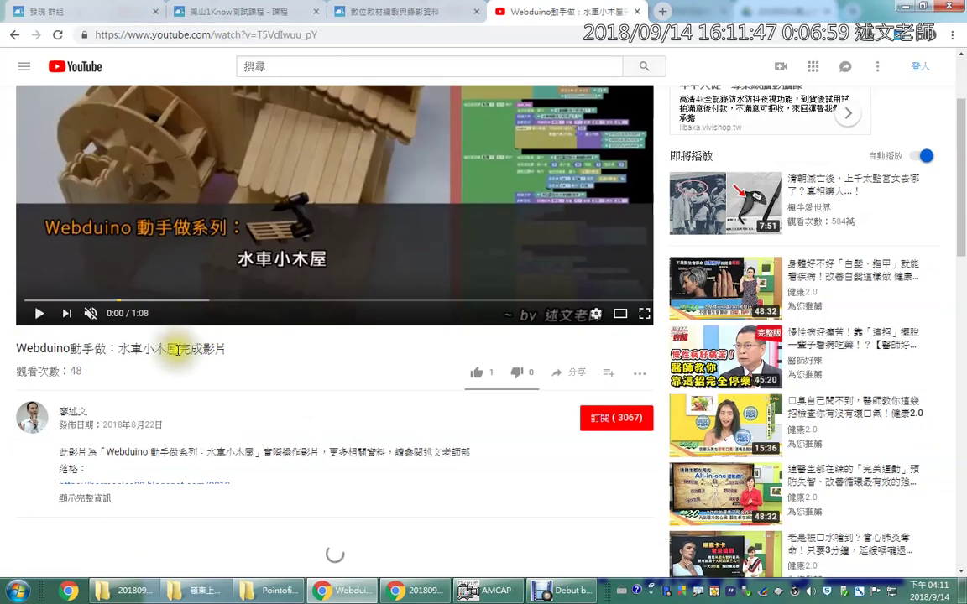
pyautogui.doubleClick(178, 348)
pyautogui.tripleClick(177, 348)
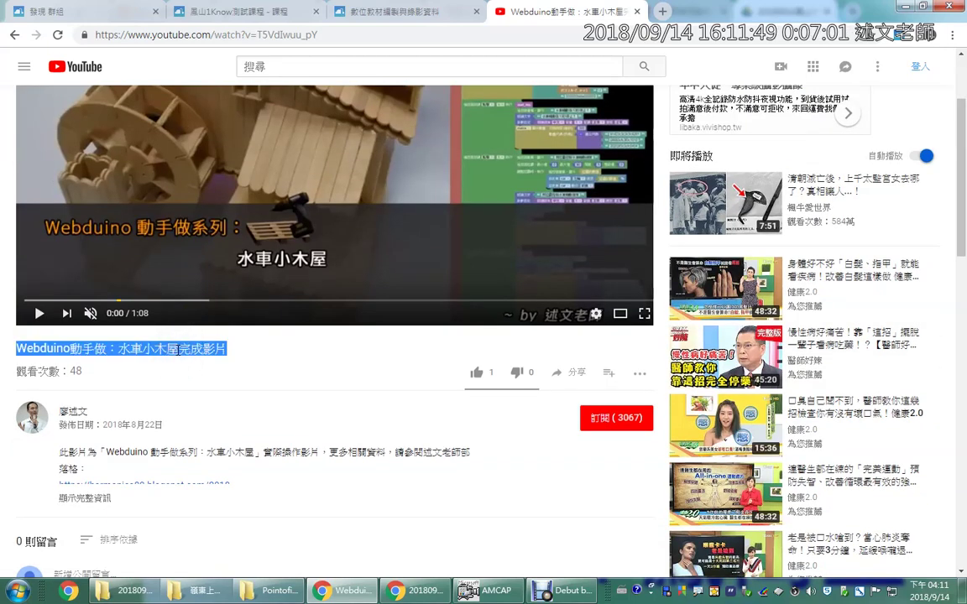
pyautogui.click(290, 40)
pyautogui.click(105, 498)
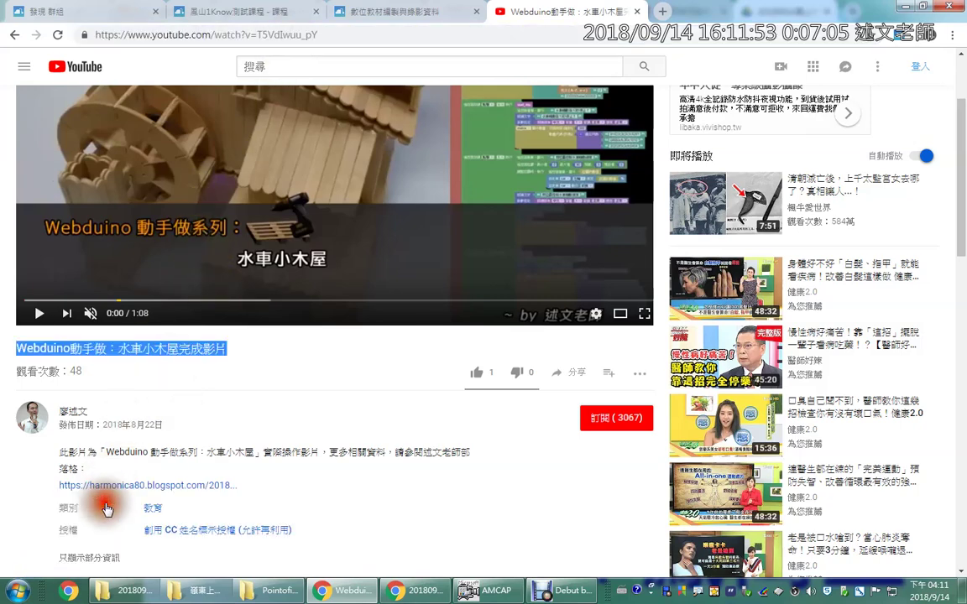
pyautogui.moveTo(59, 451); pyautogui.dragTo(249, 495)
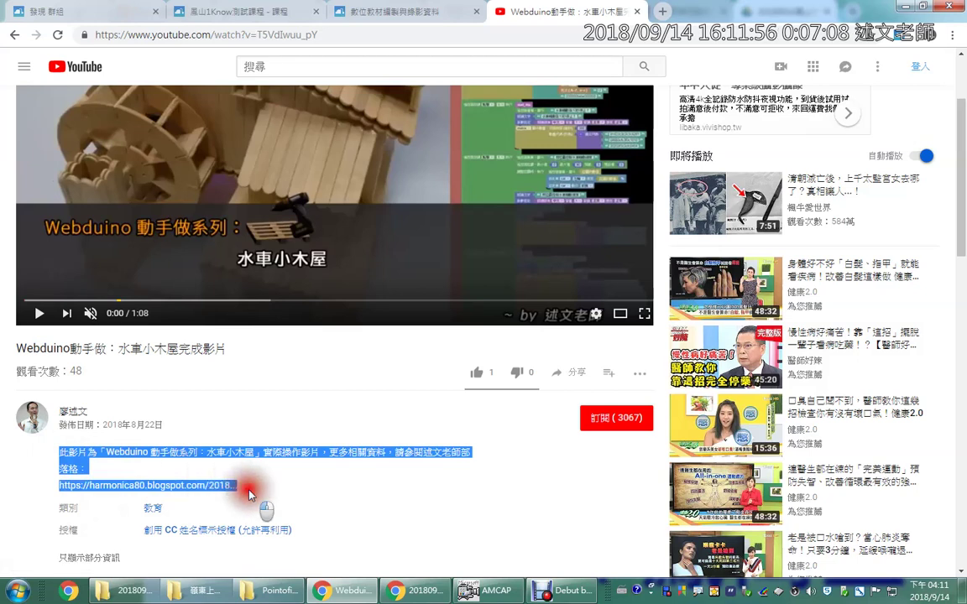
pyautogui.click(302, 473)
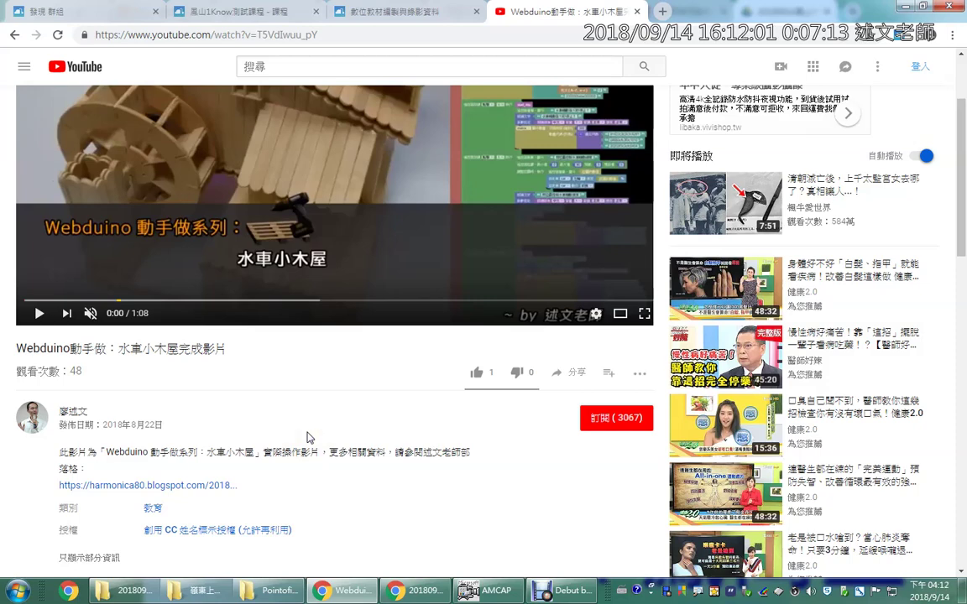
# Copy the video's web address and create a 影片 unit under 語言學習 in the course, saved as a draft.
pyautogui.click(302, 34)
pyautogui.hotkey('ctrl', 'c')
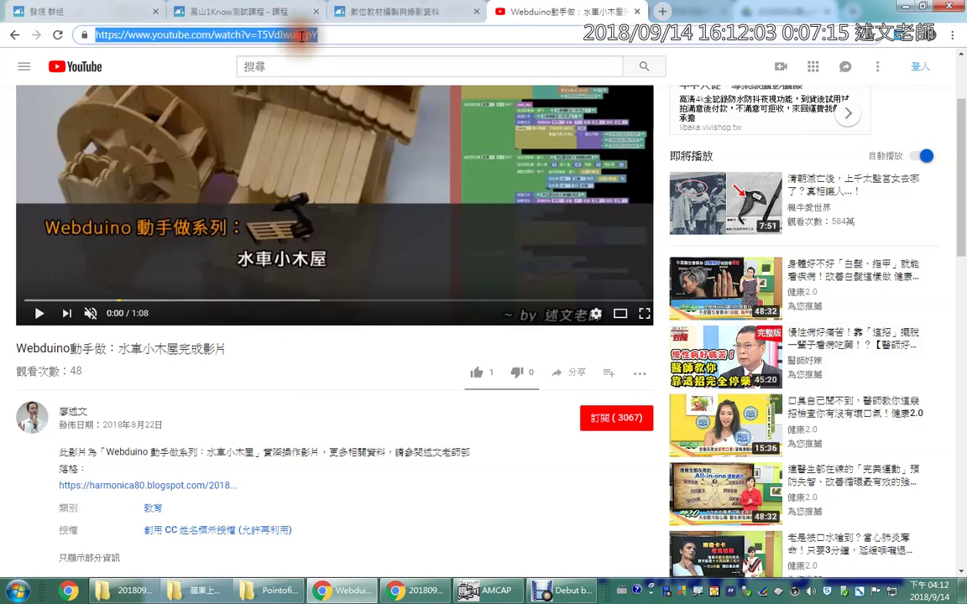
pyautogui.click(262, 13)
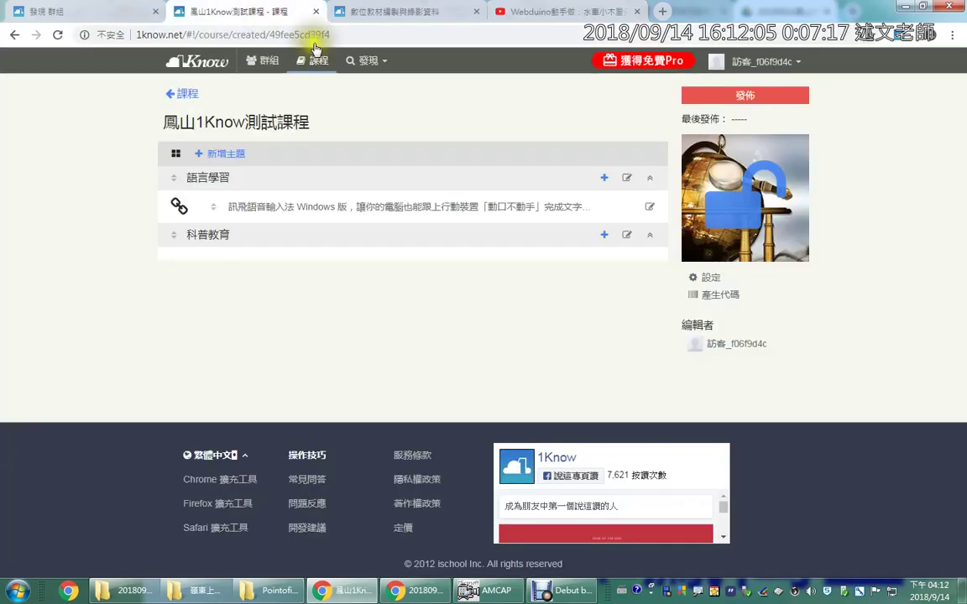
pyautogui.click(603, 178)
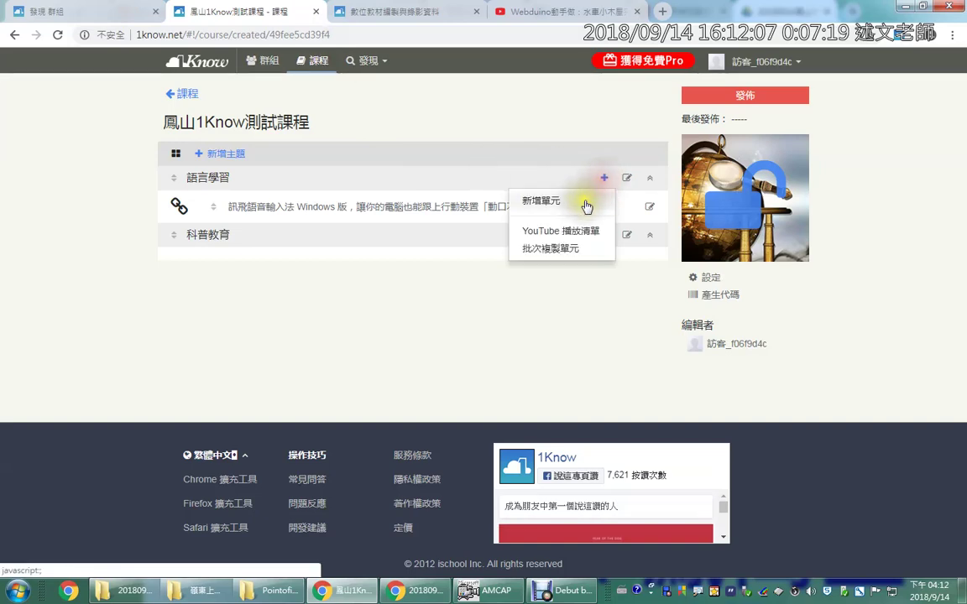
pyautogui.click(585, 203)
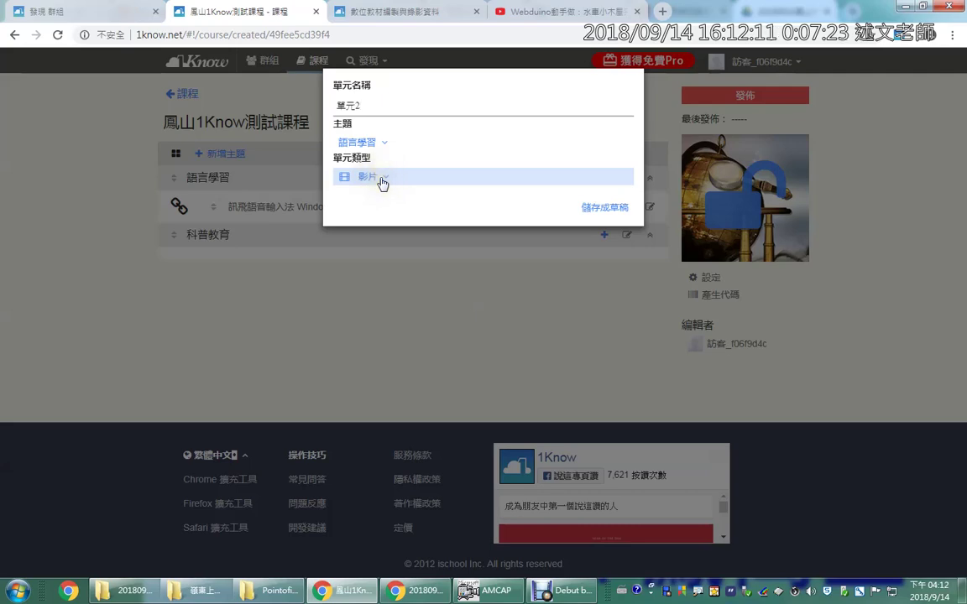
pyautogui.click(595, 208)
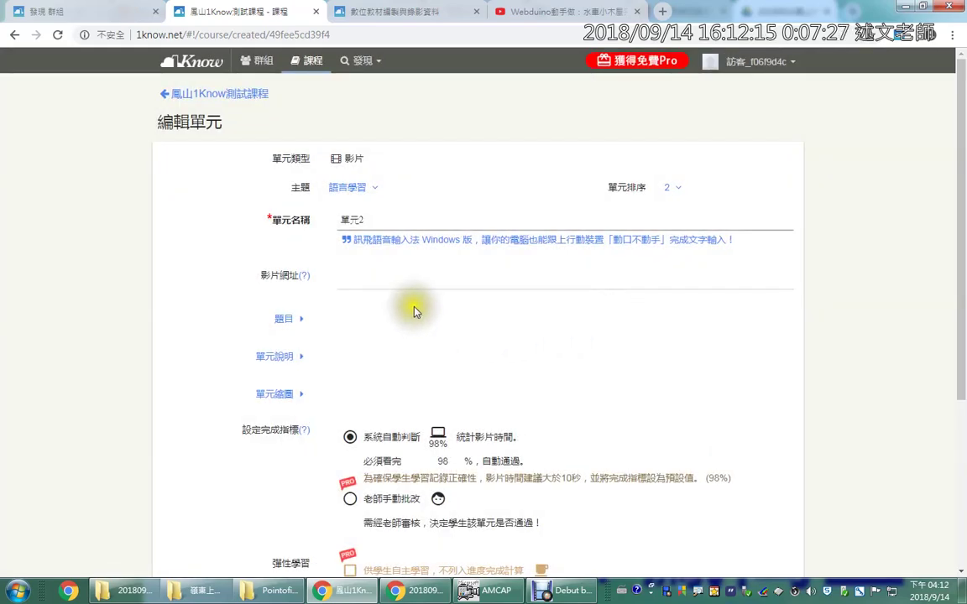
# Paste the copied YouTube address as the unit's 影片網址 and adopt the suggested video title as the unit name.
pyautogui.click(394, 275)
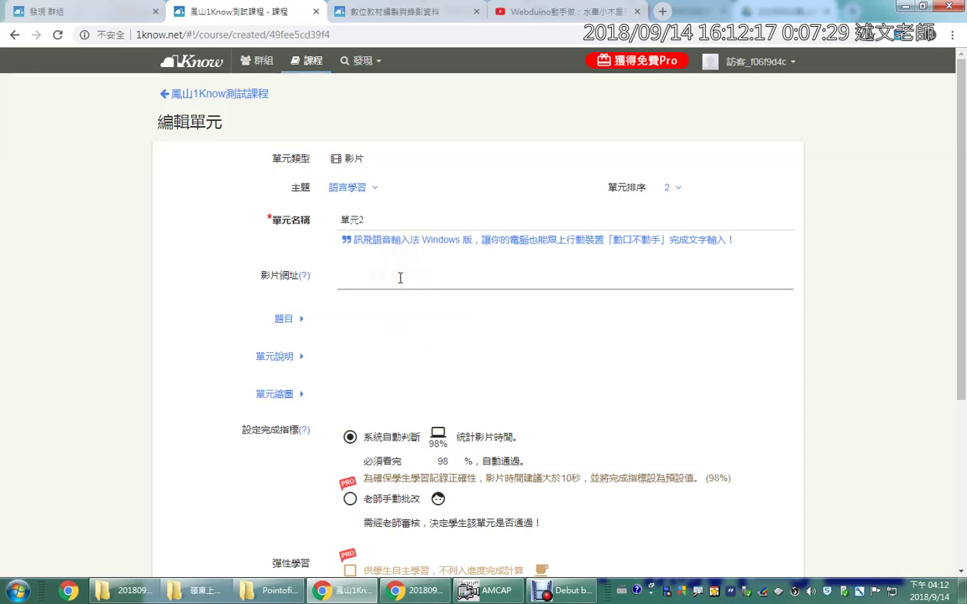
pyautogui.hotkey('ctrl', 'v')
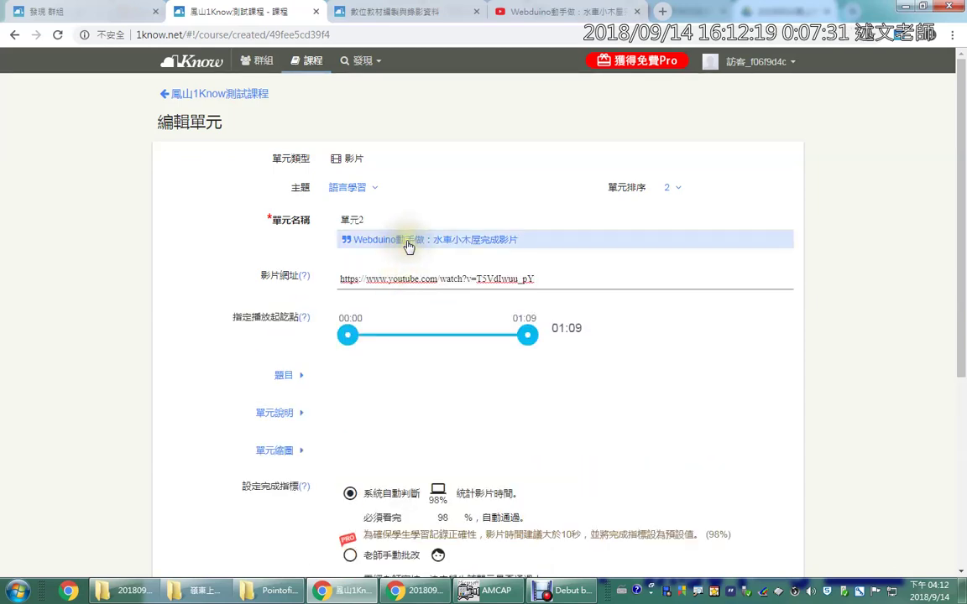
pyautogui.click(408, 242)
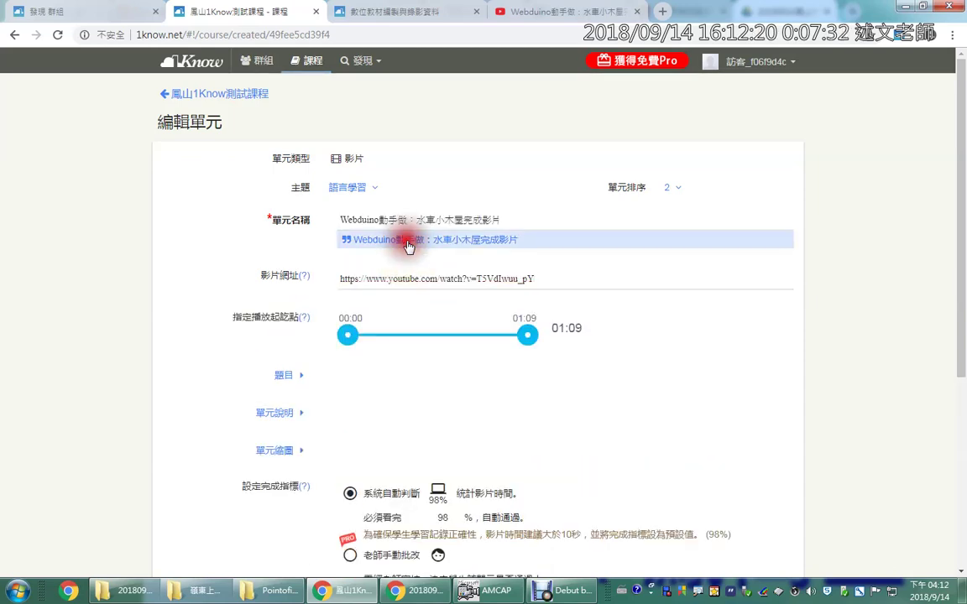
# Expand the 單元說明 and examine the imported description and the 指定播放起訖點 playback range.
pyautogui.click(282, 414)
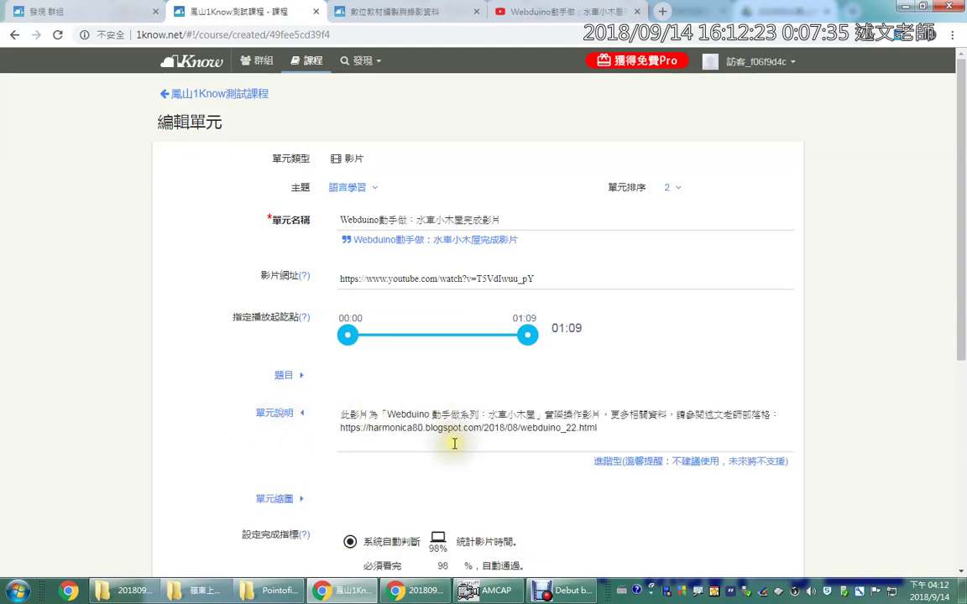
pyautogui.scroll(-5, 442, 428)
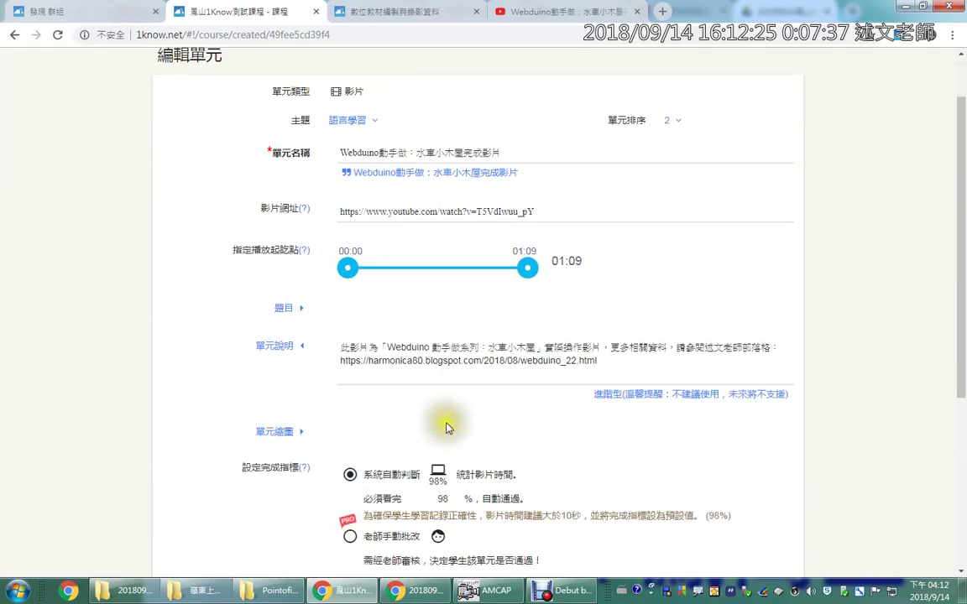
pyautogui.scroll(3, 227, 344)
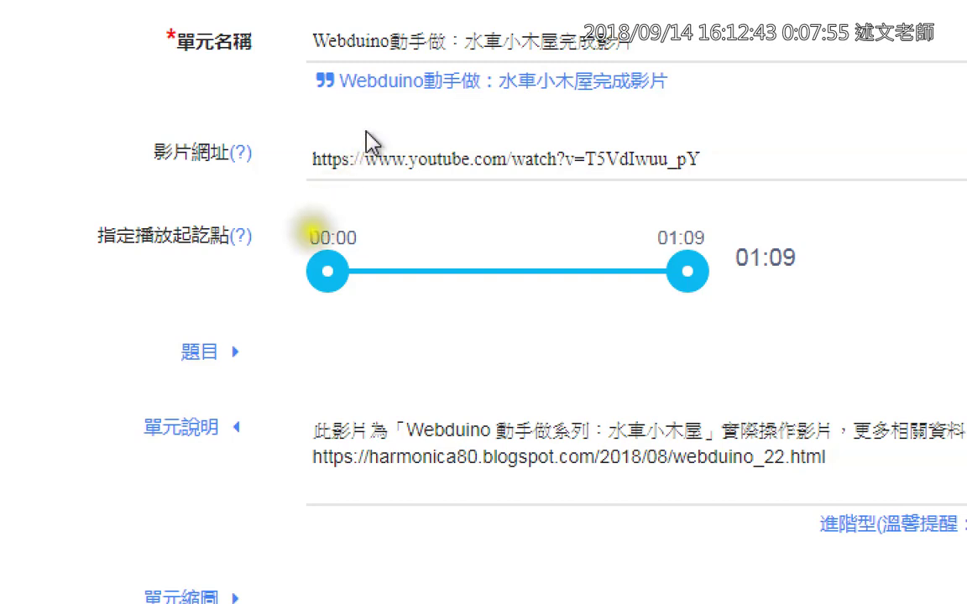
pyautogui.moveTo(294, 220); pyautogui.dragTo(798, 301)
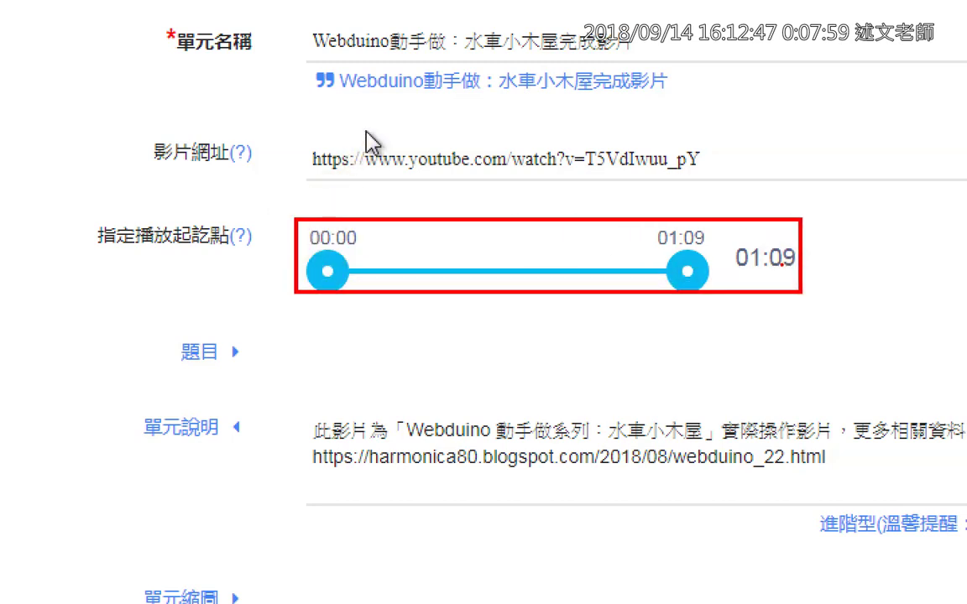
pyautogui.press('Escape')
pyautogui.press('Escape')
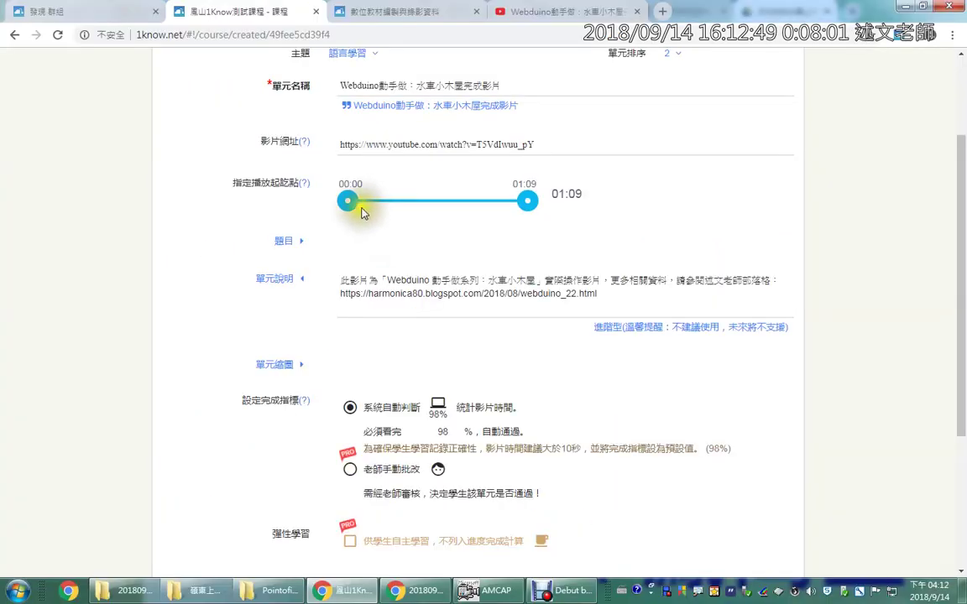
# Set the video's playback range from 00:18 to 00:47 and expand the 單元縮圖 section.
pyautogui.moveTo(349, 204); pyautogui.dragTo(394, 201)
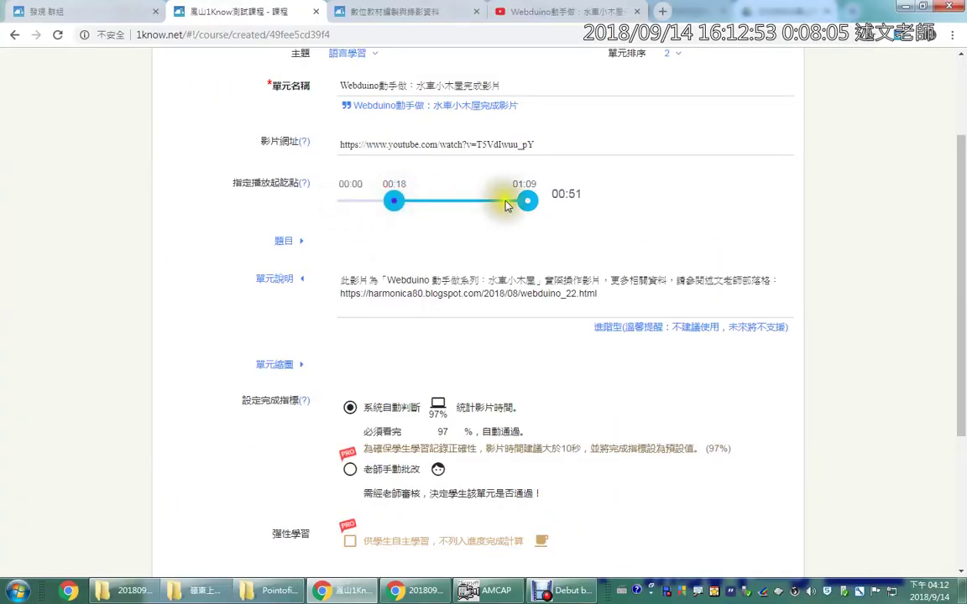
pyautogui.moveTo(527, 201); pyautogui.dragTo(471, 208)
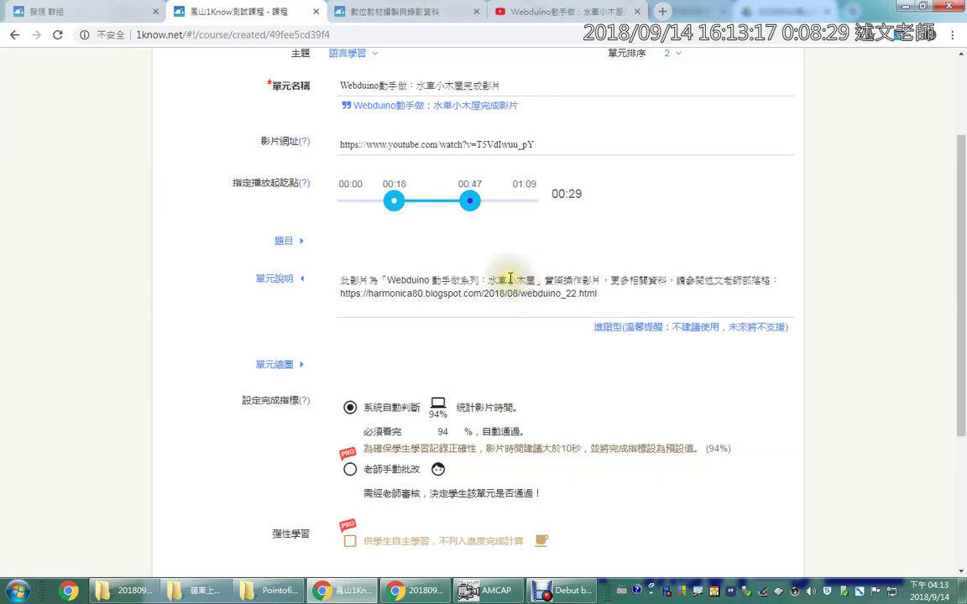
pyautogui.click(270, 364)
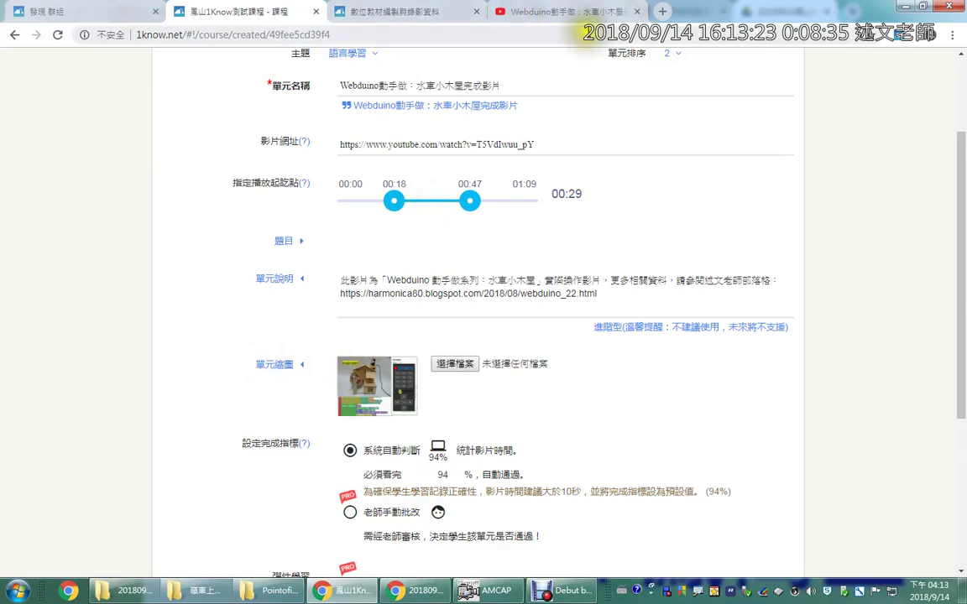
# Check the source video on YouTube, and extend the unit's playback range in 1Know to end at 01:02.
pyautogui.click(524, 12)
pyautogui.scroll(2, 452, 382)
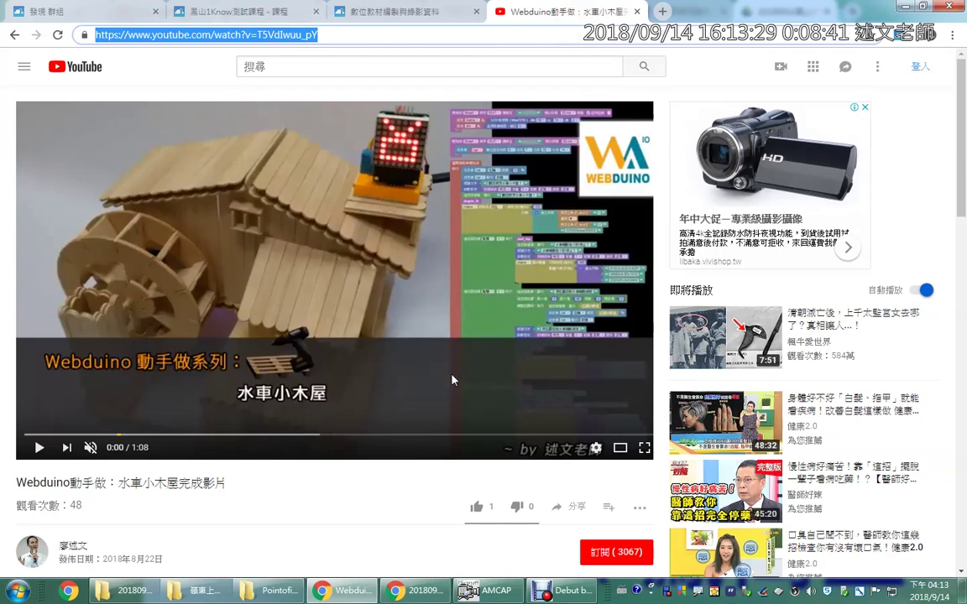
pyautogui.click(489, 590)
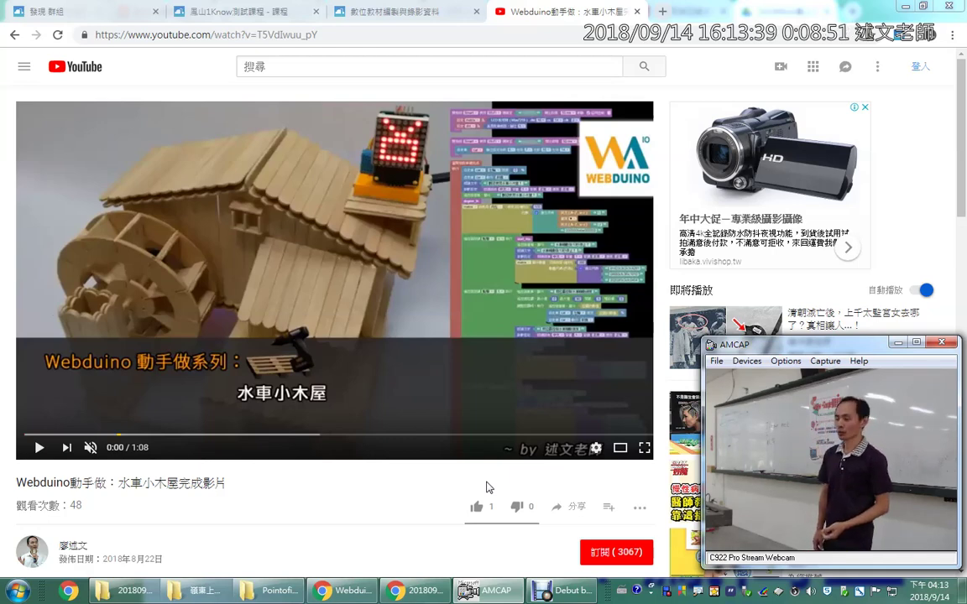
pyautogui.click(232, 12)
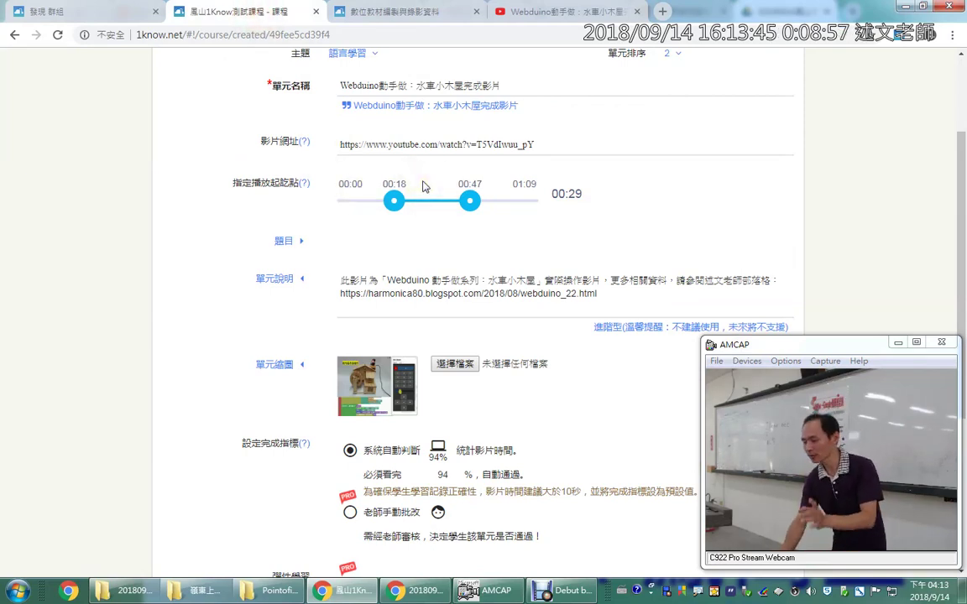
pyautogui.moveTo(469, 200); pyautogui.dragTo(509, 201)
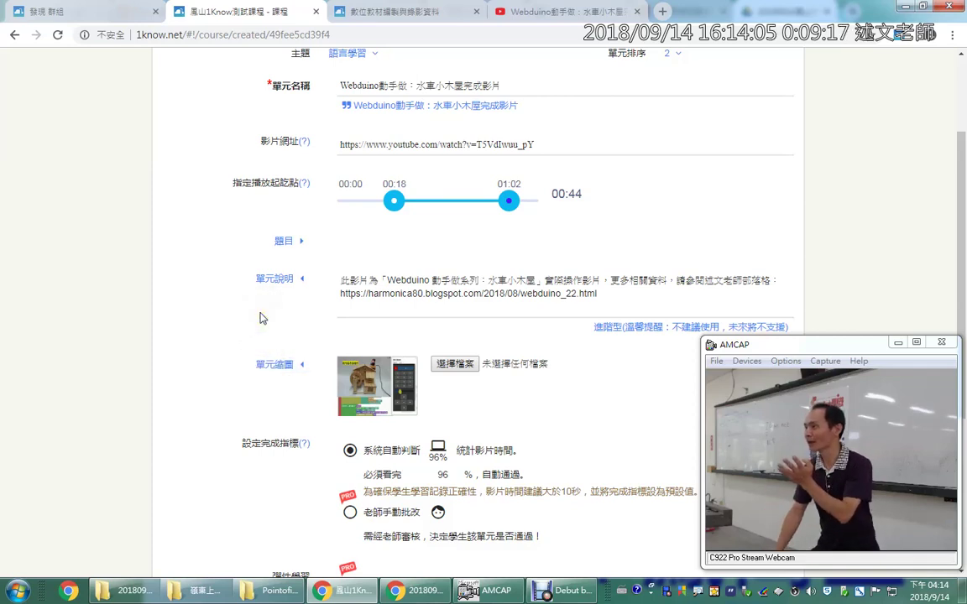
# Add a new question under 題目 for the video unit with the question text 請問...
pyautogui.click(279, 243)
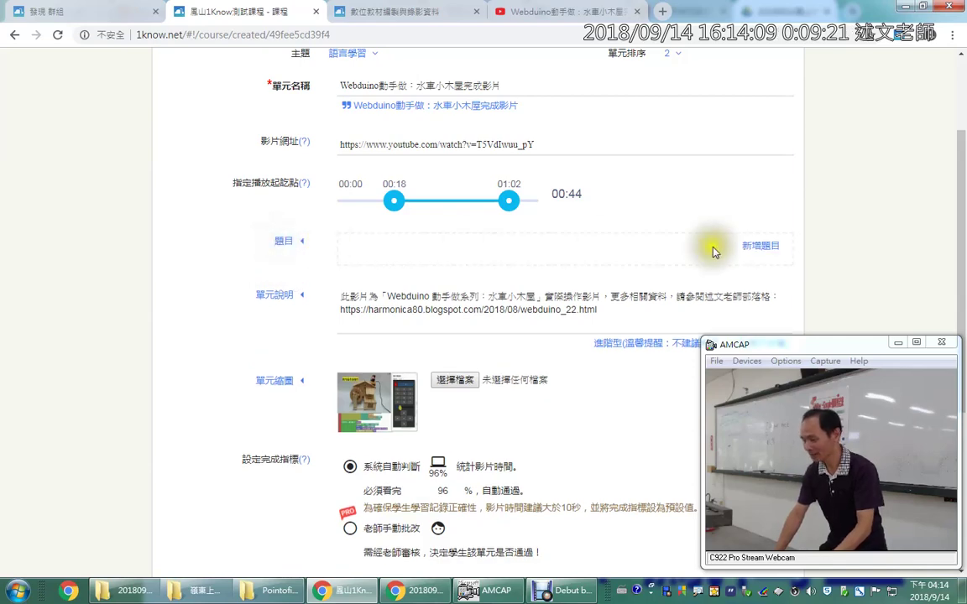
pyautogui.click(772, 249)
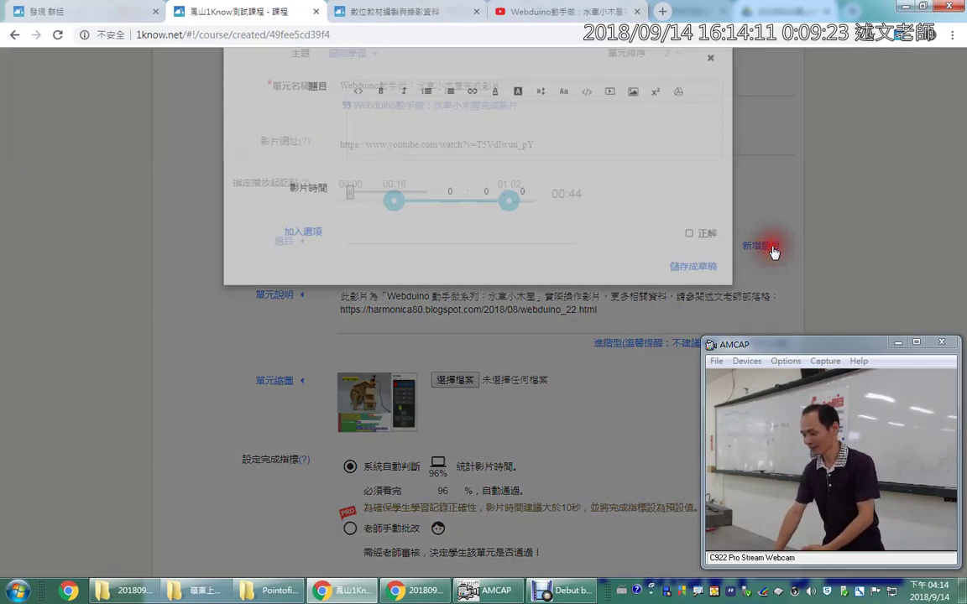
pyautogui.click(457, 154)
pyautogui.hotkey('ctrl', 'space')
pyautogui.write('問...')
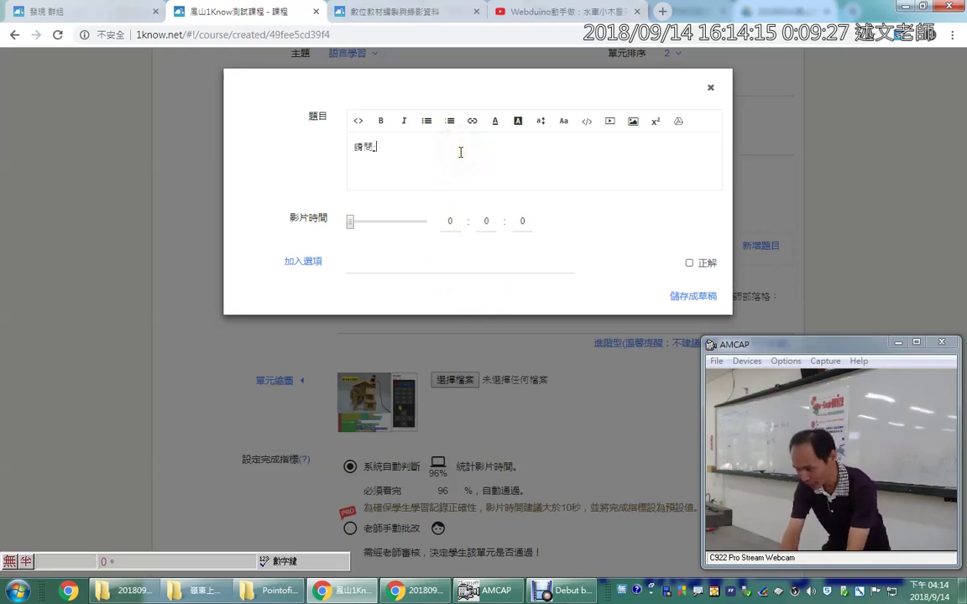
pyautogui.hotkey('ctrl', 'space')
# Give the question three answer options: 12, 23 and 34.
pyautogui.click(364, 267)
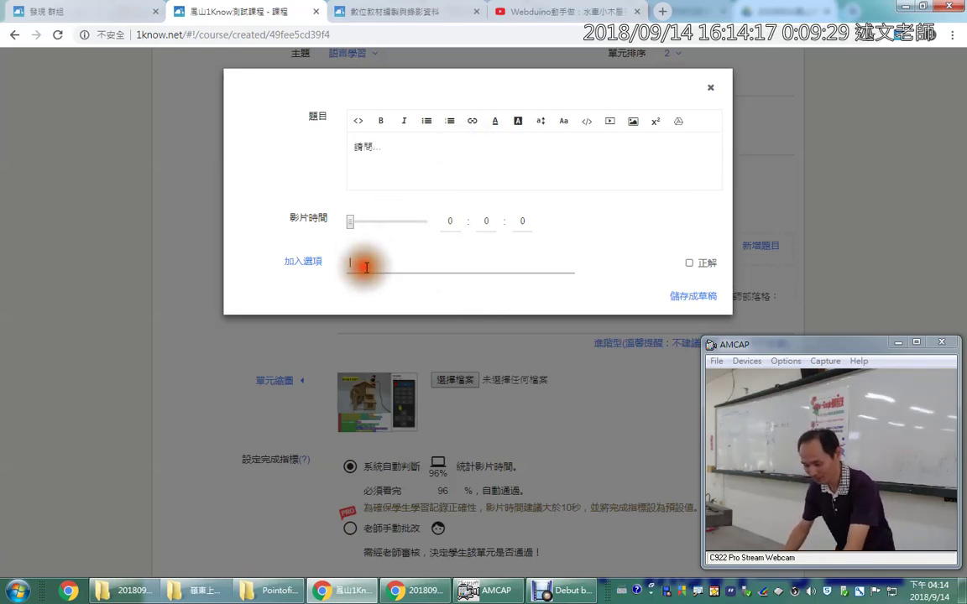
pyautogui.write('12')
pyautogui.click(316, 264)
pyautogui.click(365, 284)
pyautogui.write('23')
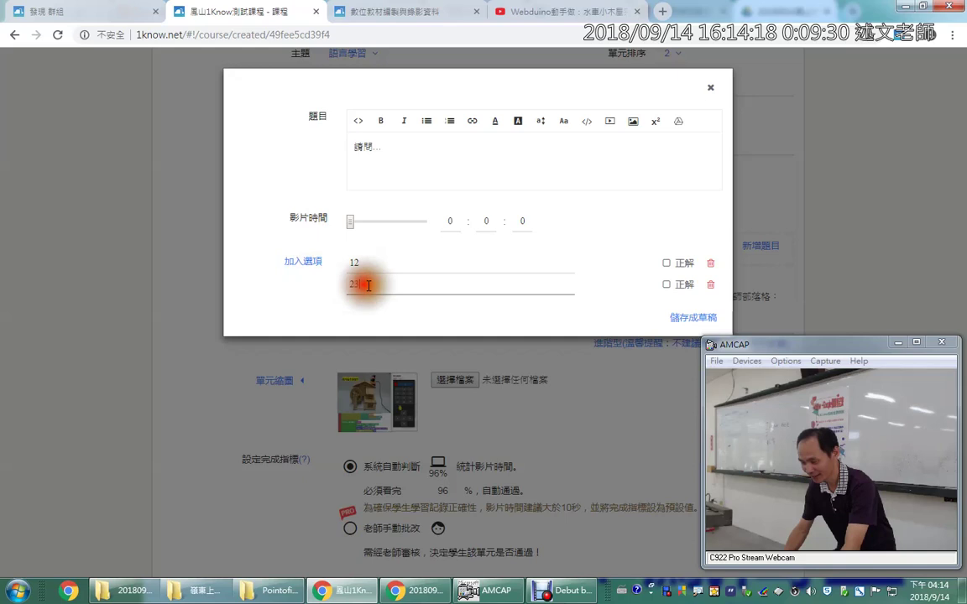
pyautogui.click(320, 262)
pyautogui.click(359, 304)
pyautogui.write('34')
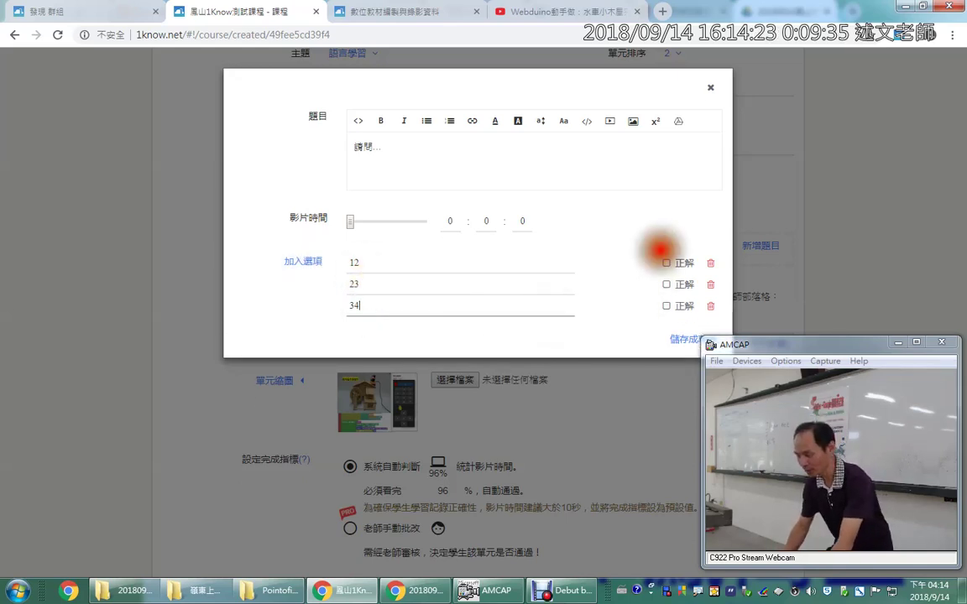
# Mark the options 12 and 23 as 正解.
pyautogui.moveTo(661, 250); pyautogui.dragTo(671, 331)
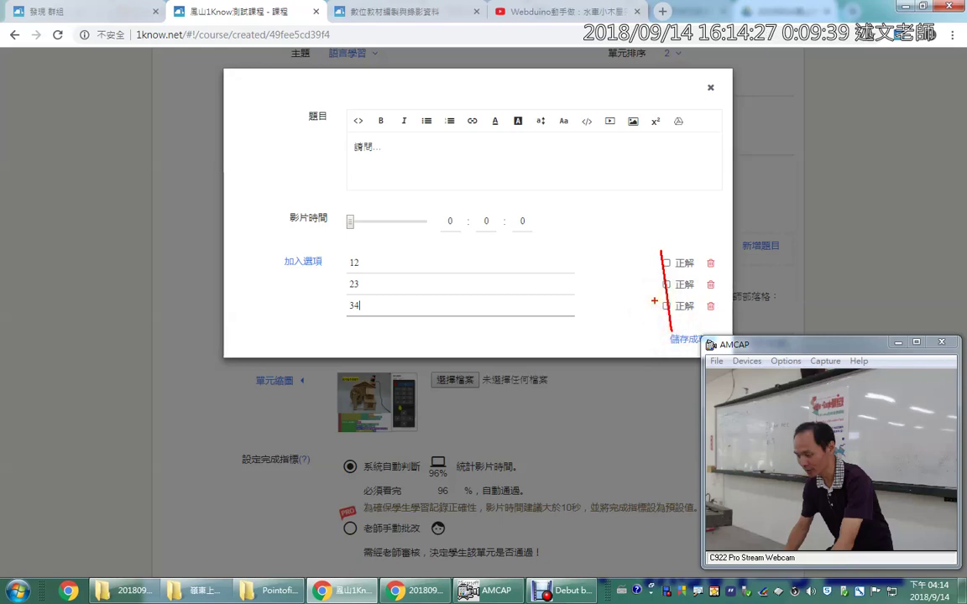
pyautogui.press('Escape')
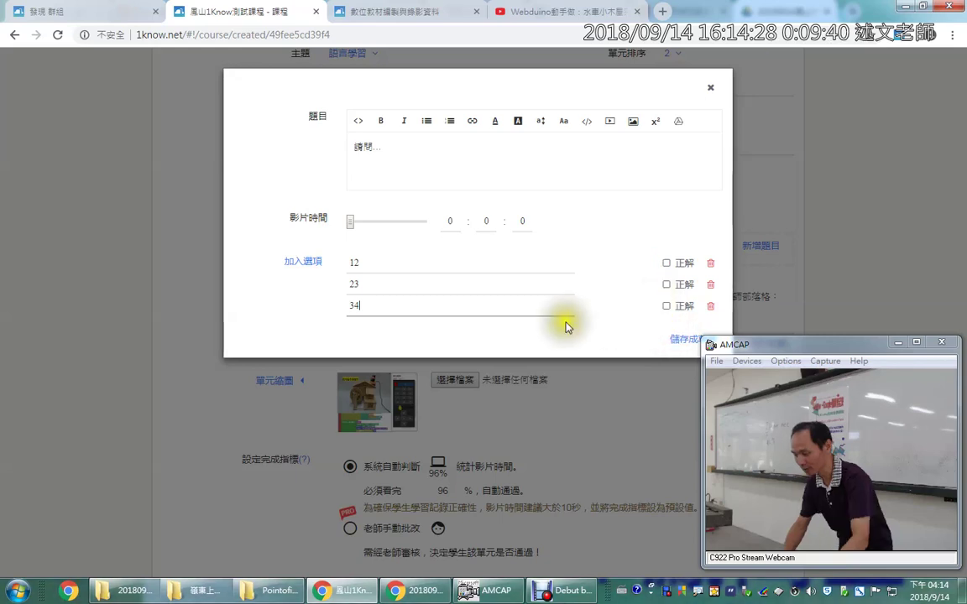
pyautogui.click(665, 263)
pyautogui.click(665, 285)
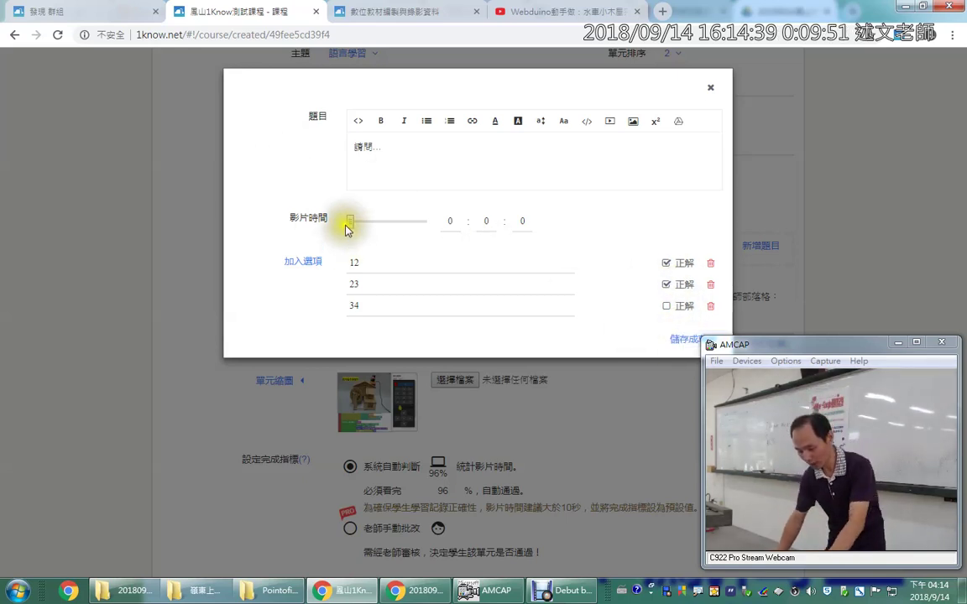
# Set the question's 影片時間 to 0:0:23 and save the question as a draft.
pyautogui.click(309, 225)
pyautogui.moveTo(309, 225); pyautogui.dragTo(556, 238)
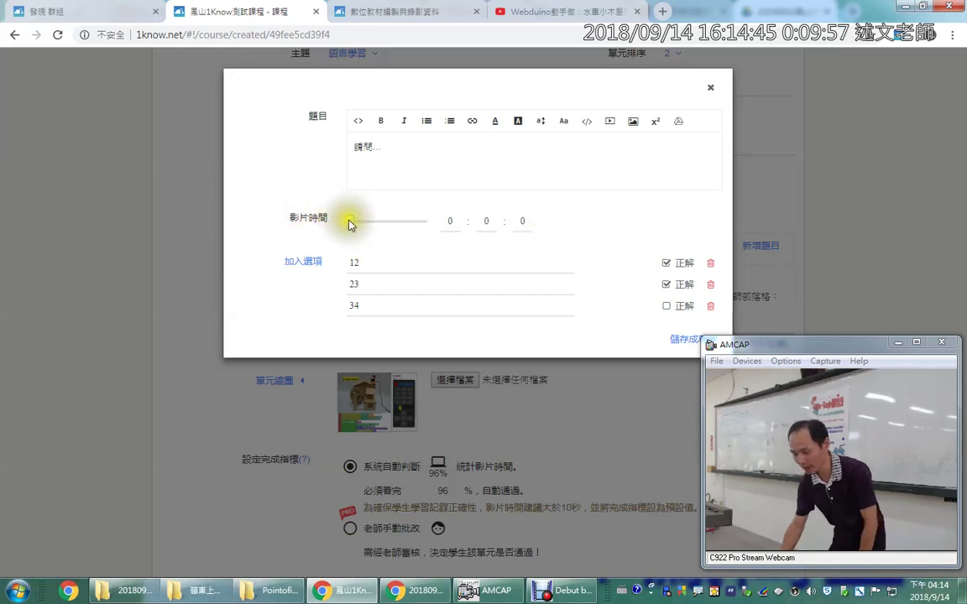
pyautogui.moveTo(350, 221); pyautogui.dragTo(362, 226)
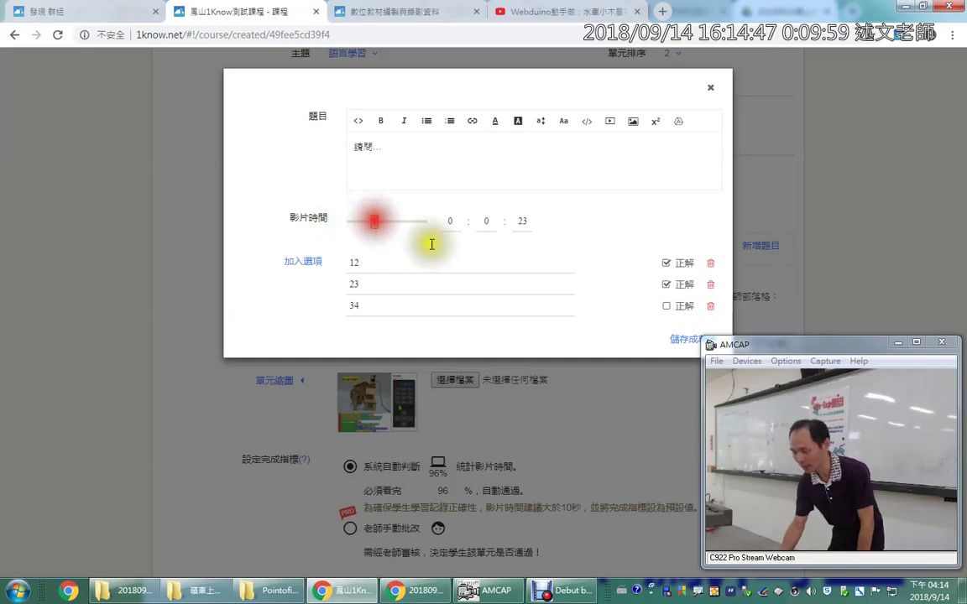
pyautogui.click(673, 343)
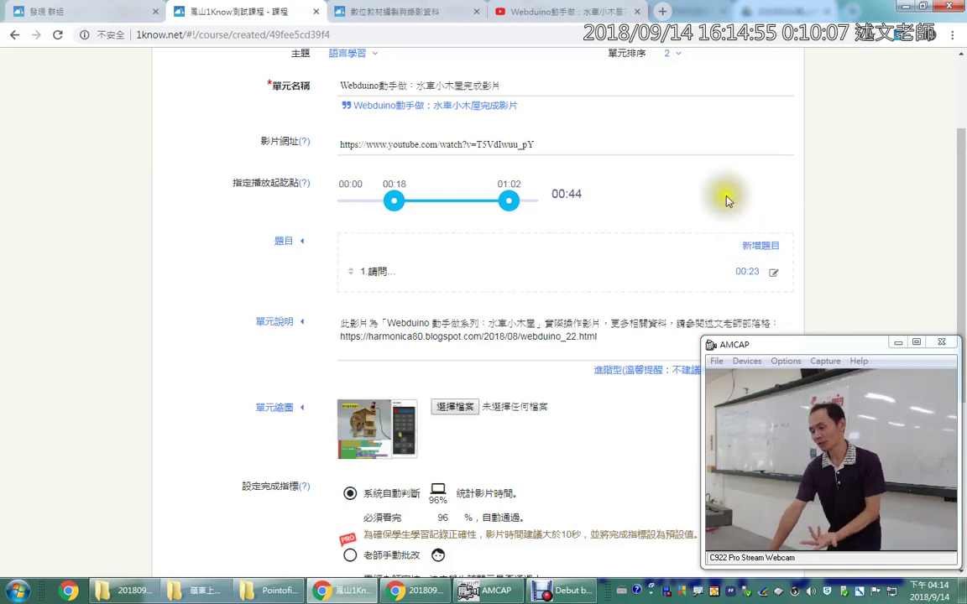
# Minimise the webcam window and save the video unit, returning to the course outline.
pyautogui.scroll(-6, 798, 214)
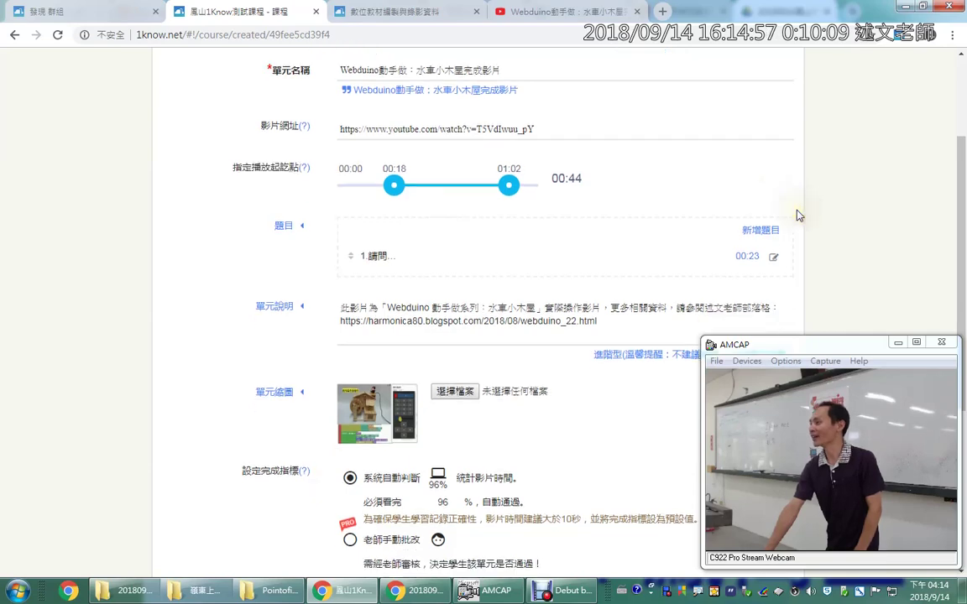
pyautogui.click(896, 342)
pyautogui.click(765, 356)
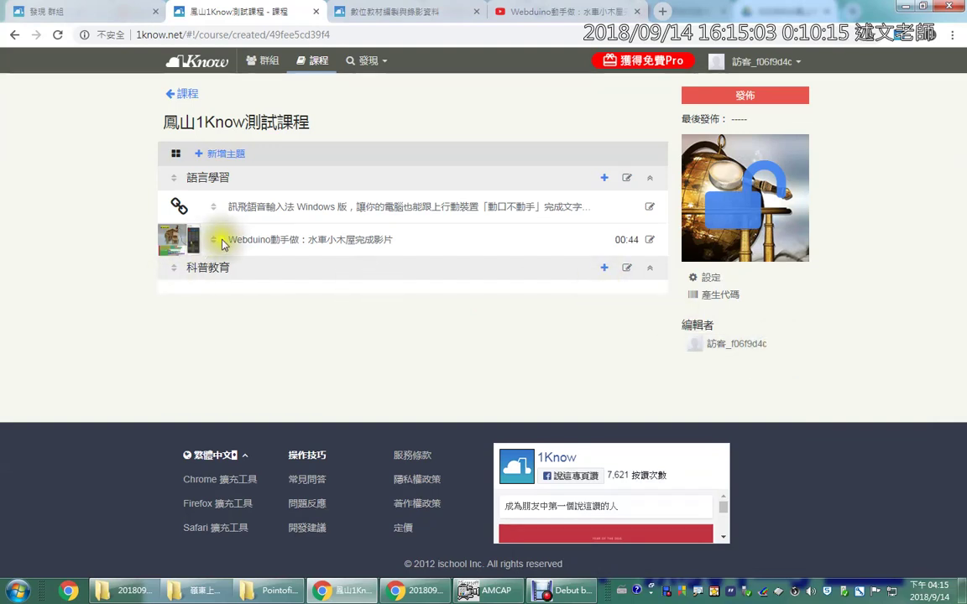
# Reorder the Webduino video unit above the web page unit, and move it into the 科普教育 topic.
pyautogui.moveTo(215, 239); pyautogui.dragTo(216, 210)
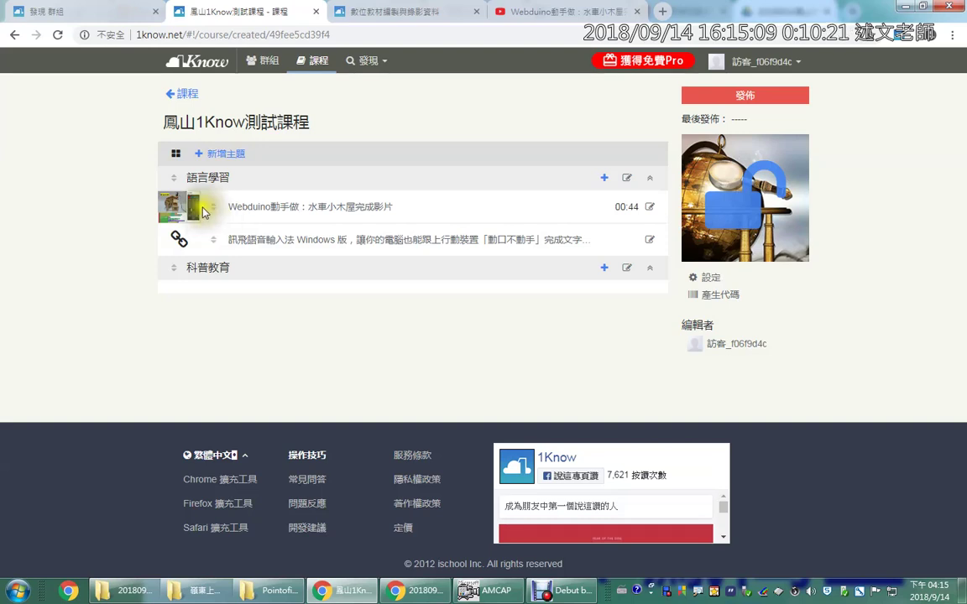
pyautogui.moveTo(216, 212); pyautogui.dragTo(218, 277)
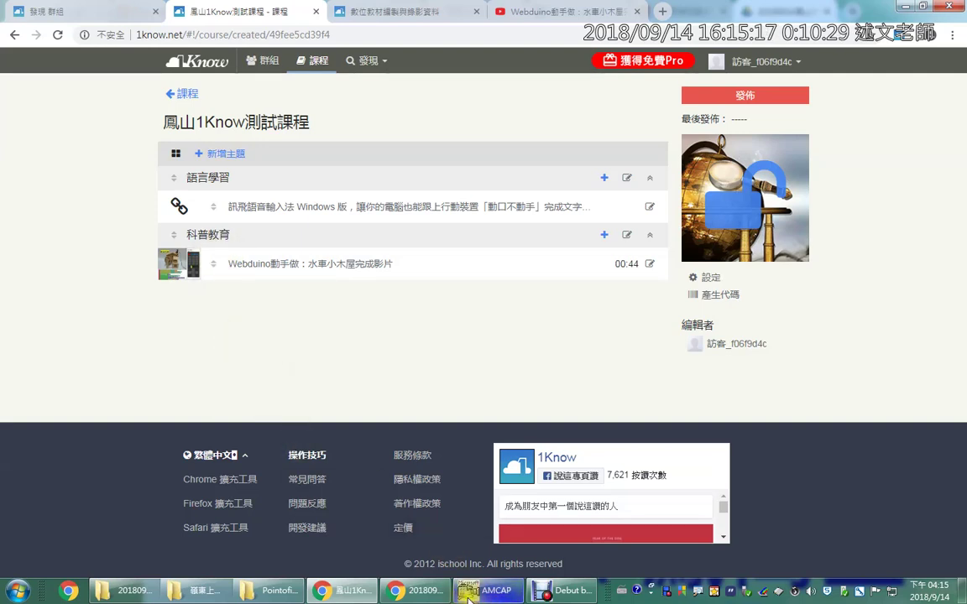
pyautogui.click(489, 590)
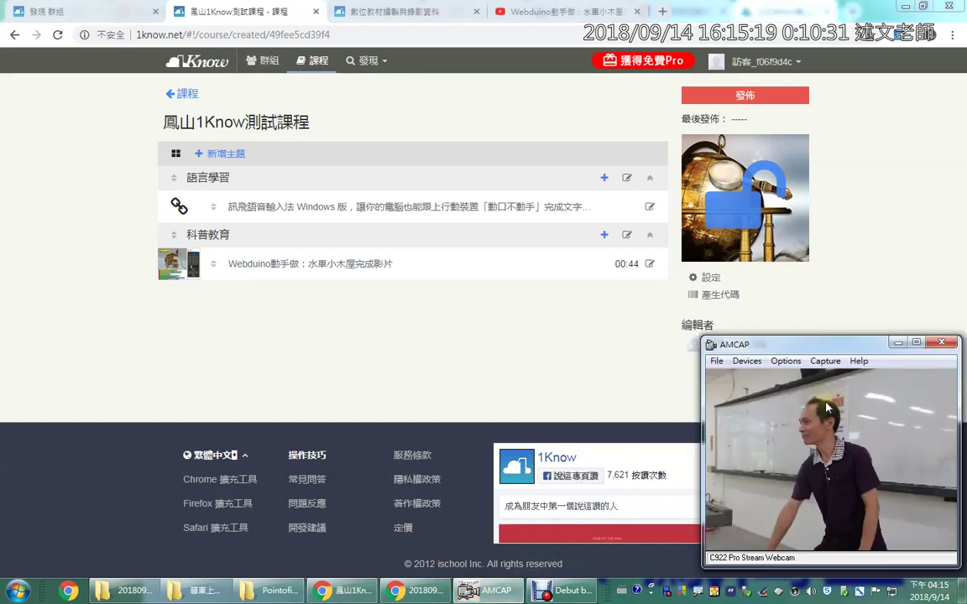
# Open the 20180510 雲嘉南勞動力發展學院 playlist from the YouTube channel's playlists and copy its web address.
pyautogui.click(604, 178)
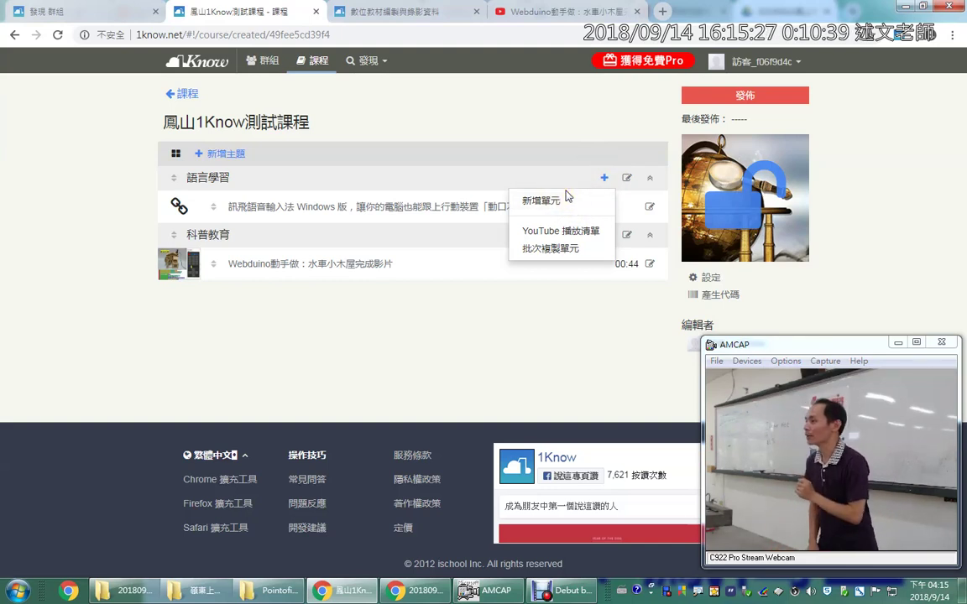
pyautogui.click(550, 11)
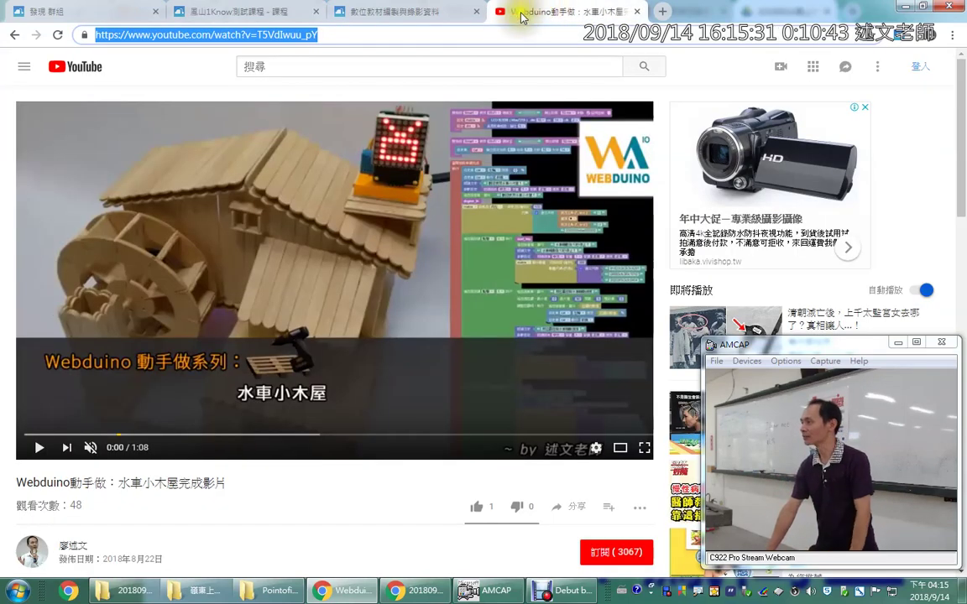
pyautogui.click(17, 36)
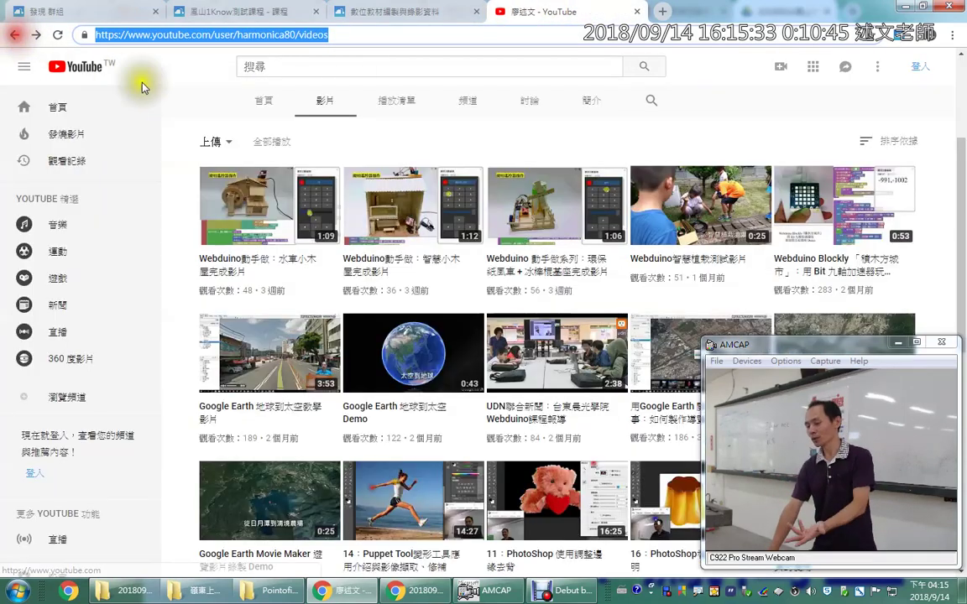
pyautogui.click(388, 104)
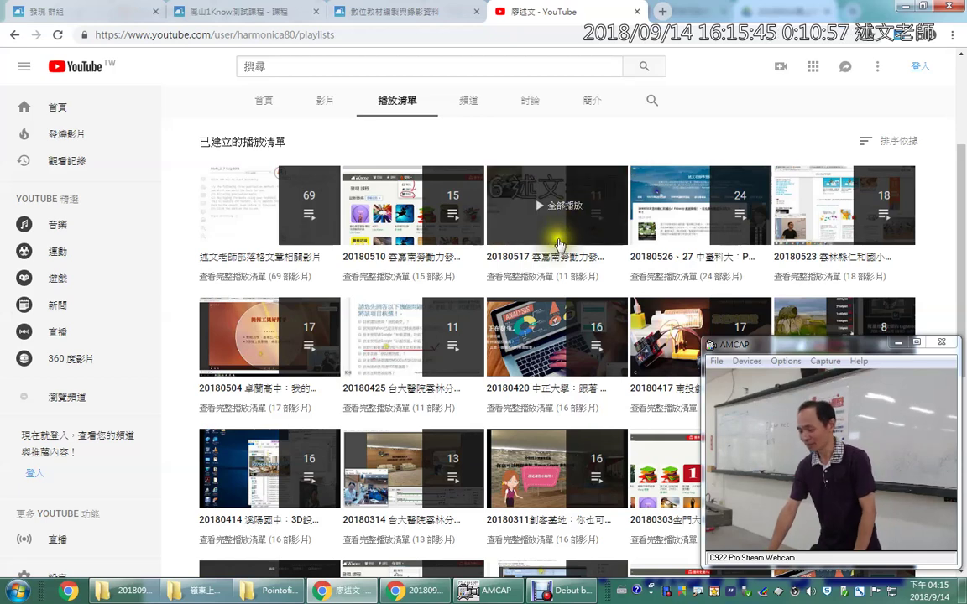
pyautogui.click(428, 261)
pyautogui.click(361, 38)
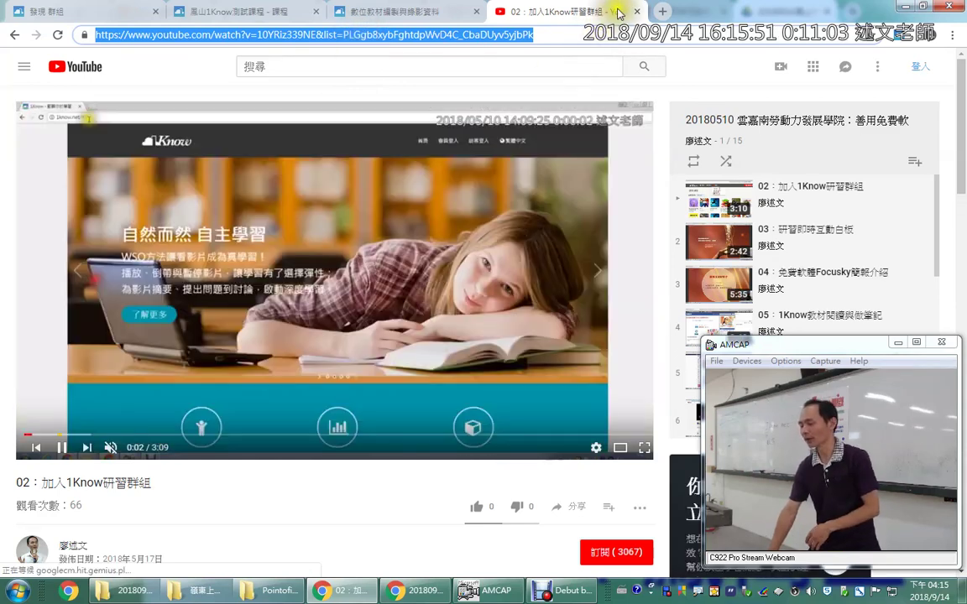
# Start a YouTube 播放清單 import for 語言學習 in the course and load the copied playlist address.
pyautogui.click(247, 11)
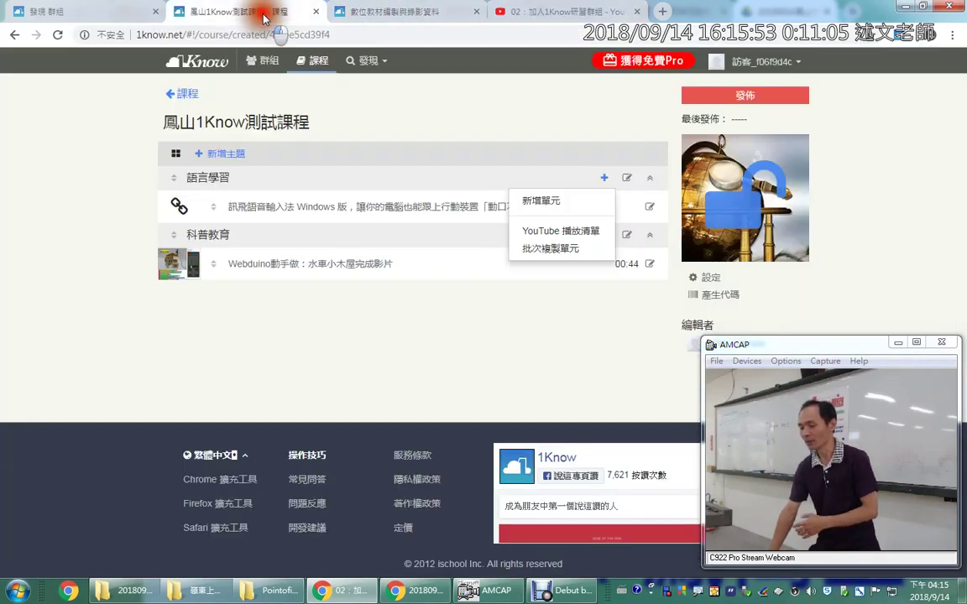
pyautogui.click(553, 239)
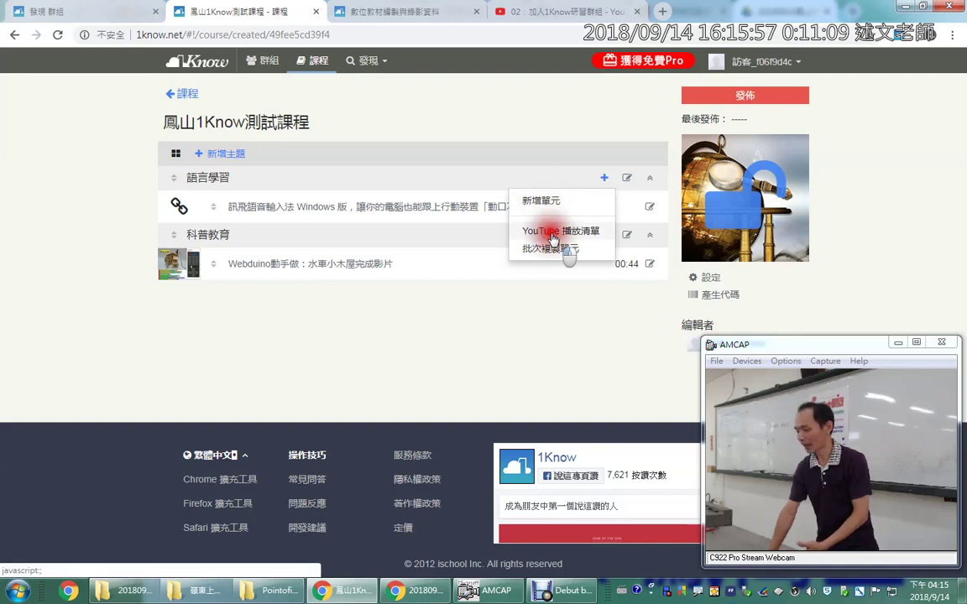
pyautogui.click(373, 209)
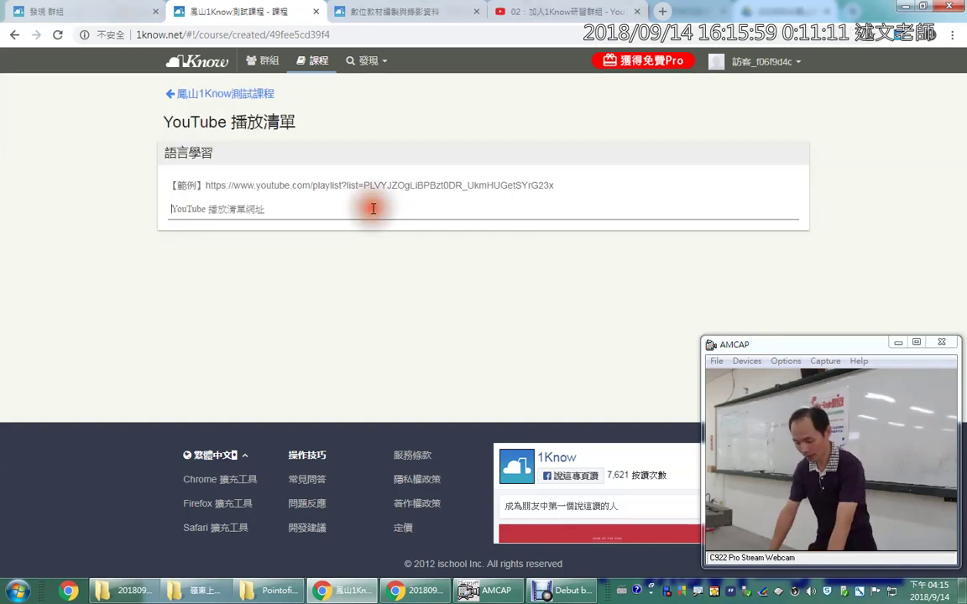
pyautogui.write('https://www.youtube.com/watch?v=10YRiz339NE&list=PLGgb8xybFghtdpWvD4C_CbaDUyv5yjbPk')
pyautogui.scroll(-4, 106, 320)
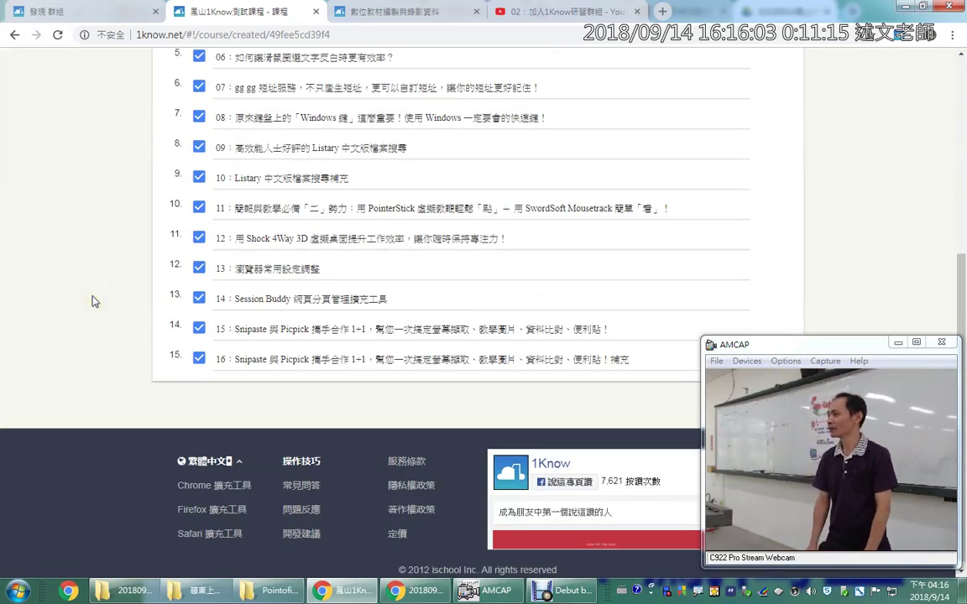
# Exclude the playlist videos numbered 10 to 16 from the import, keeping 02 to 09 selected, and review the selection.
pyautogui.scroll(2, 179, 369)
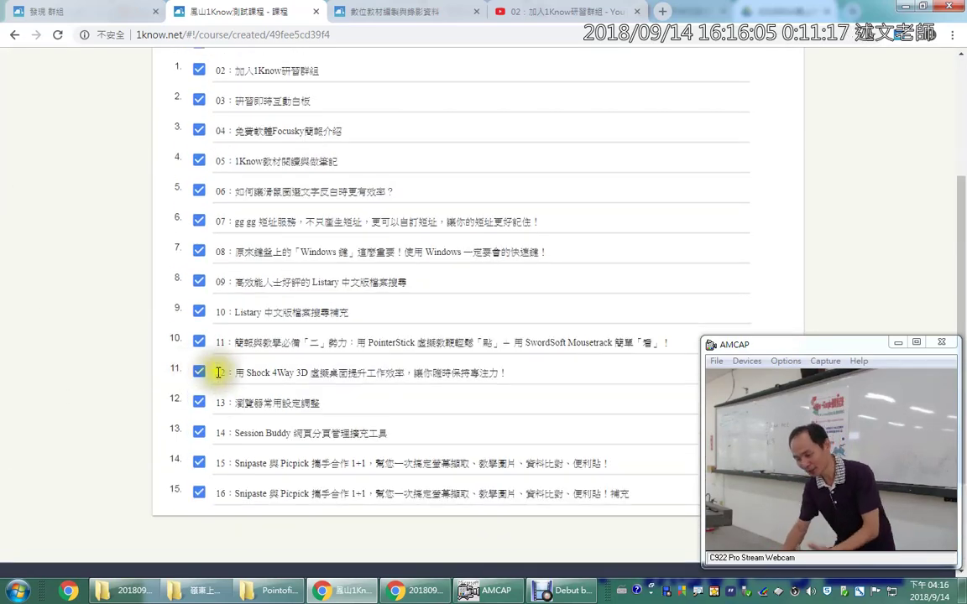
pyautogui.click(200, 499)
pyautogui.click(199, 462)
pyautogui.click(199, 432)
pyautogui.click(199, 402)
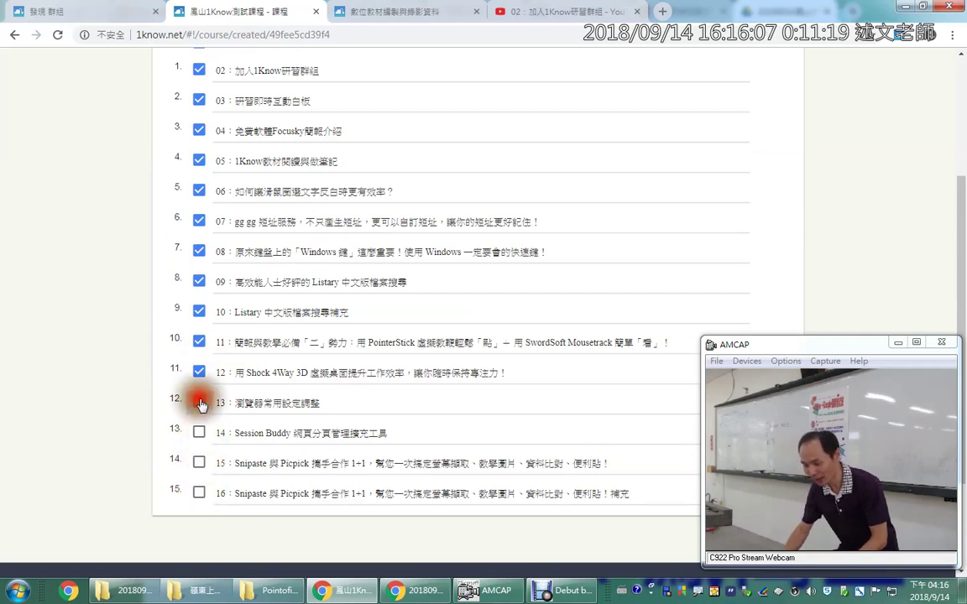
pyautogui.click(200, 373)
pyautogui.click(199, 341)
pyautogui.click(199, 310)
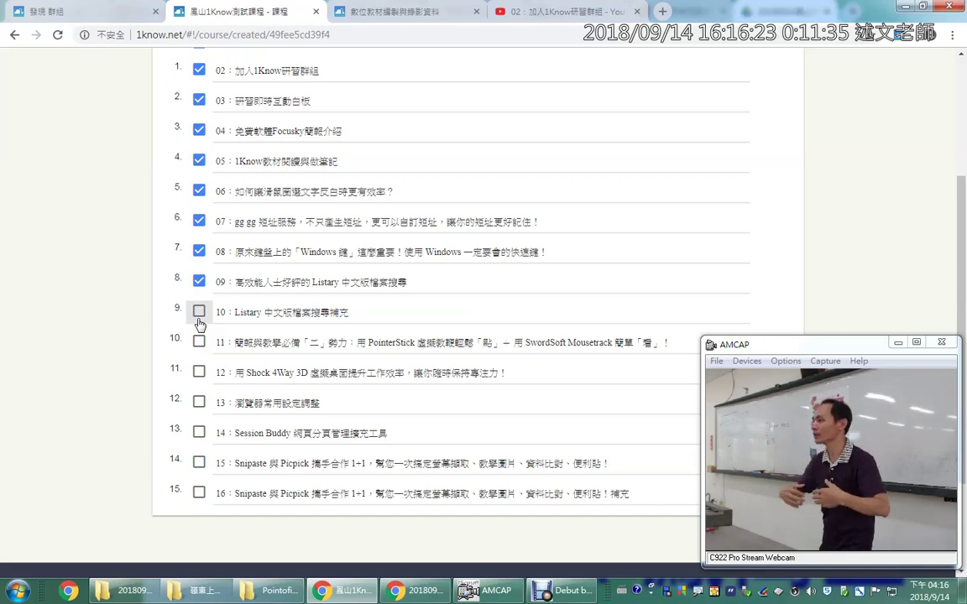
pyautogui.scroll(3, 147, 324)
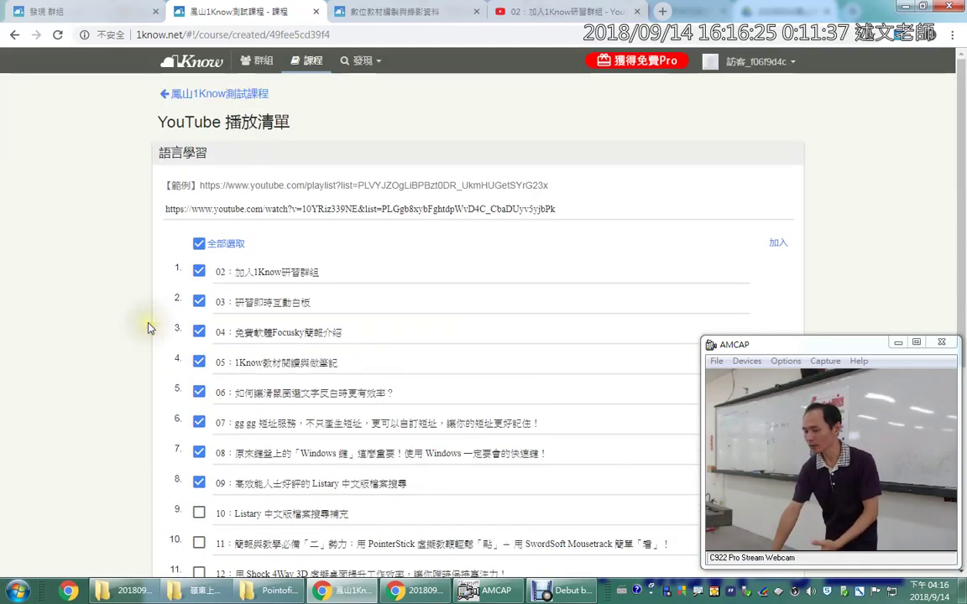
pyautogui.scroll(-5, 147, 324)
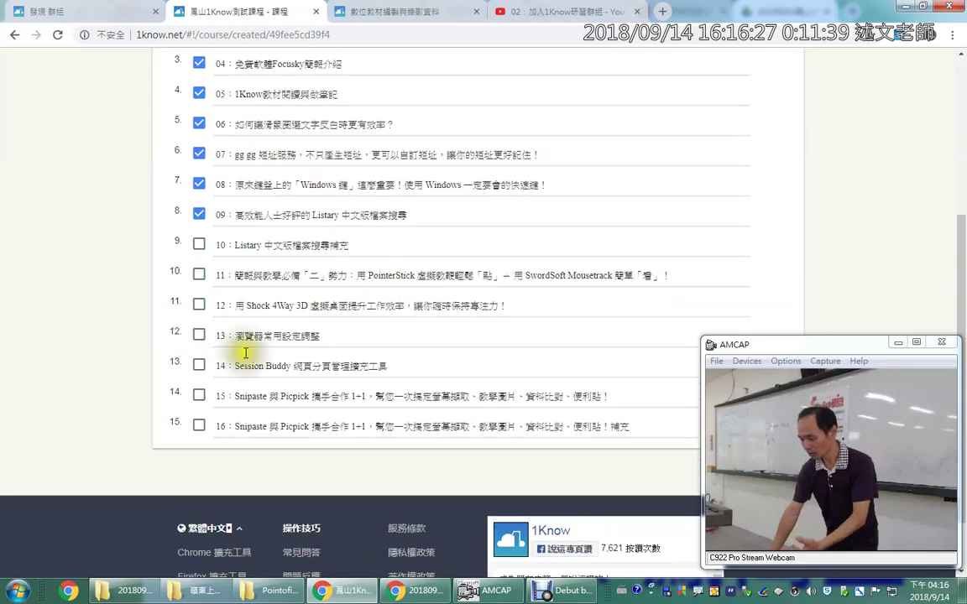
# Minimize the webcam window and add the selected playlist videos 02 to 09 to the 語言學習 topic.
pyautogui.moveTo(890, 345); pyautogui.dragTo(891, 347)
pyautogui.click(892, 345)
pyautogui.scroll(3, 762, 447)
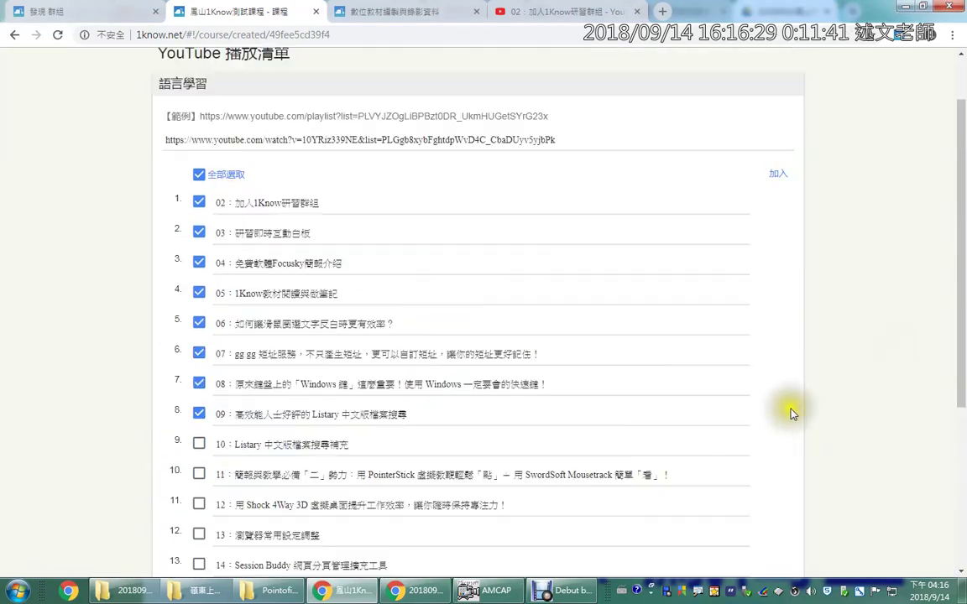
pyautogui.click(788, 181)
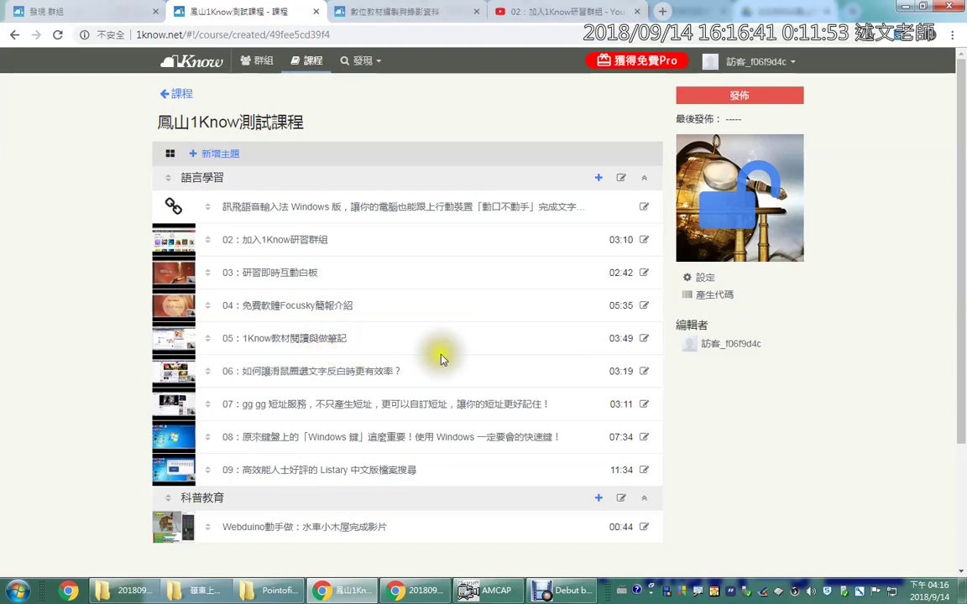
# Open the unit 04：免費軟體Focusky簡報介紹 for editing, review its settings, and return to the course.
pyautogui.click(643, 307)
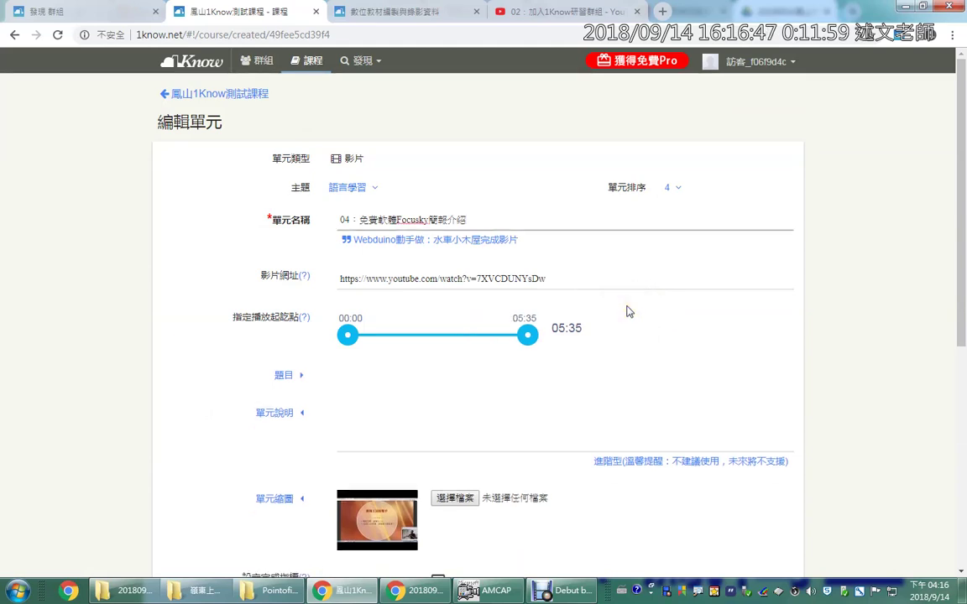
pyautogui.click(244, 93)
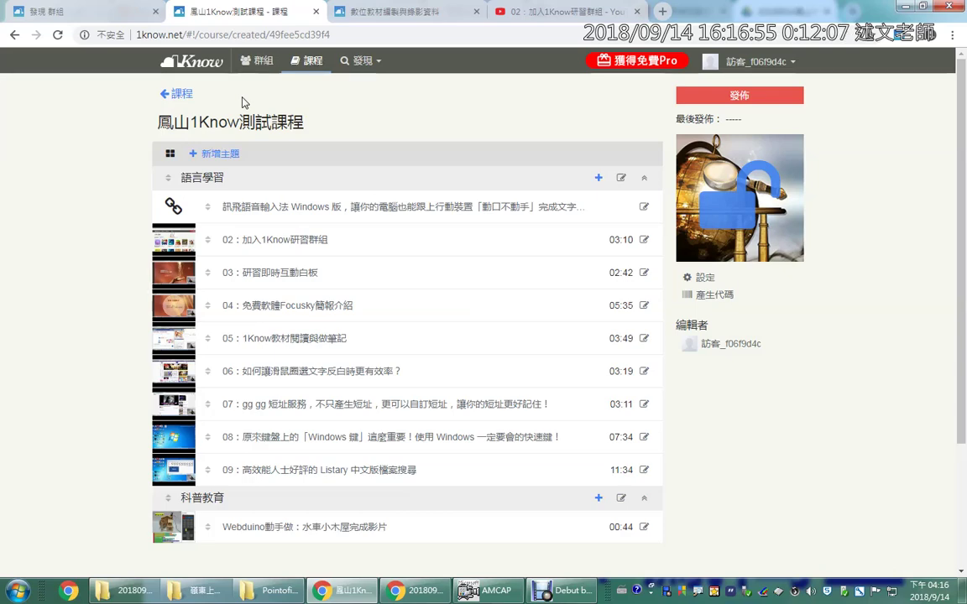
# Switch to the other Chrome window and go from the 1Know 平台操作教學 (2016) course to the list of created courses.
pyautogui.click(406, 590)
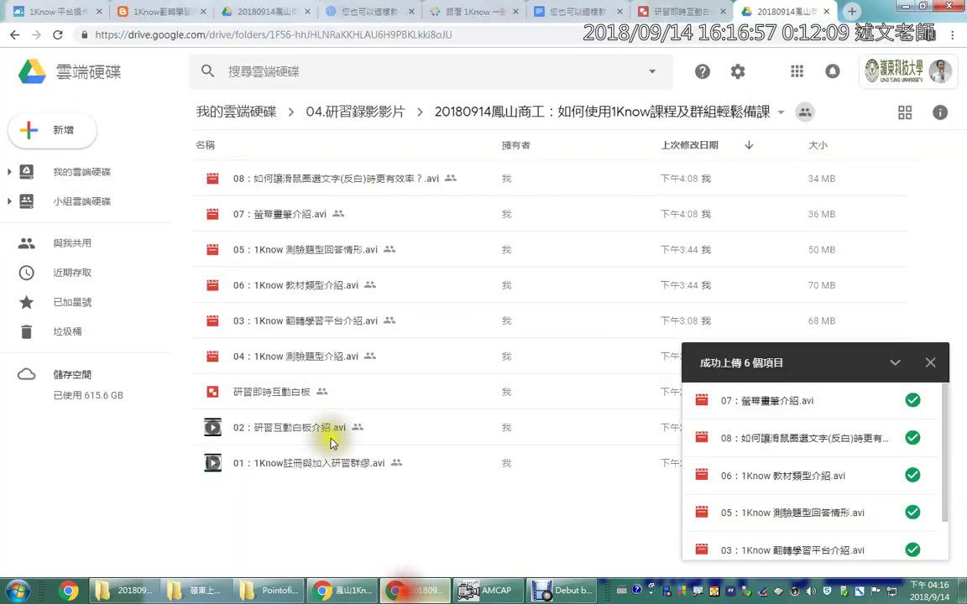
pyautogui.click(100, 19)
pyautogui.scroll(1, 140, 216)
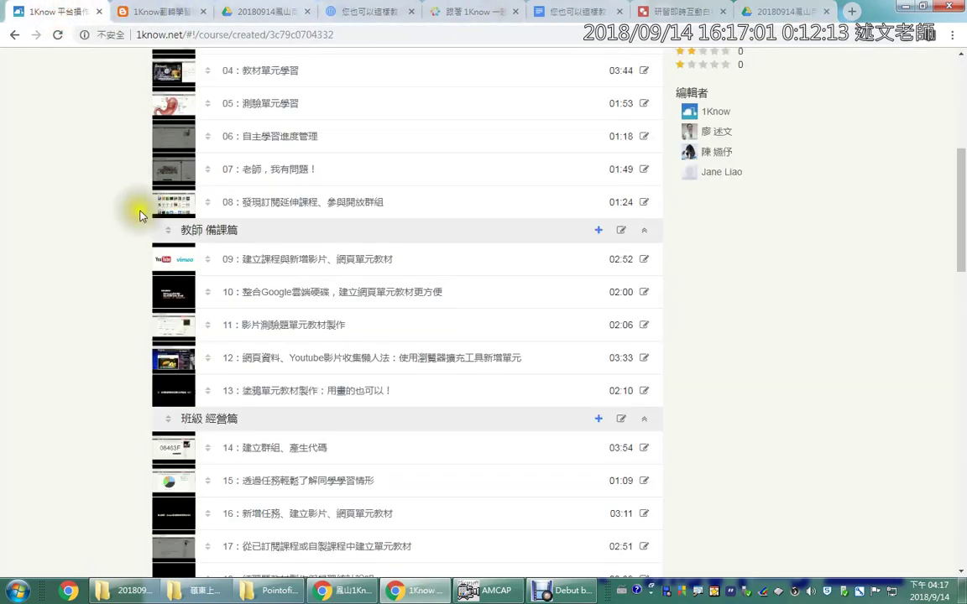
pyautogui.scroll(5, 141, 209)
pyautogui.click(313, 63)
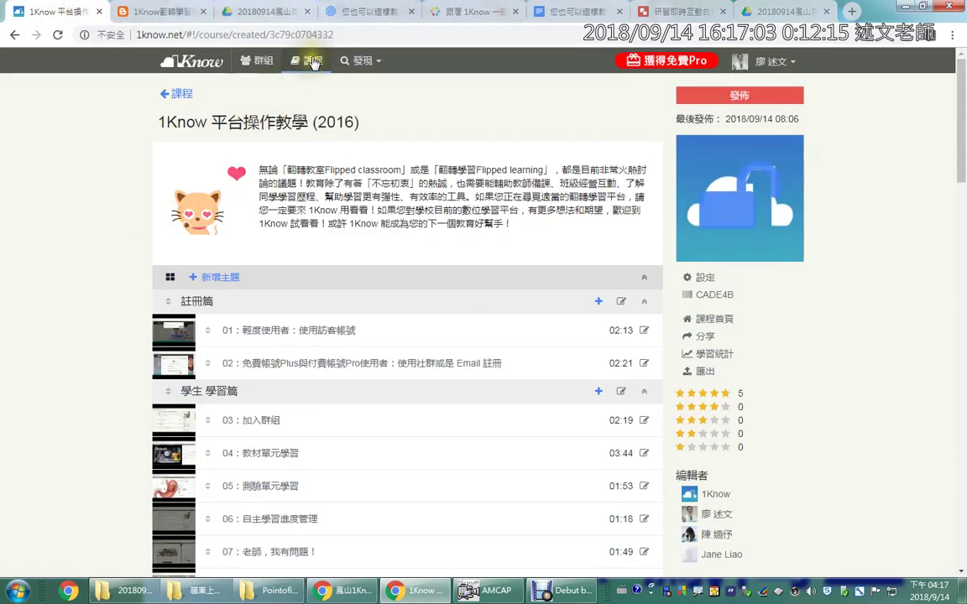
pyautogui.click(164, 95)
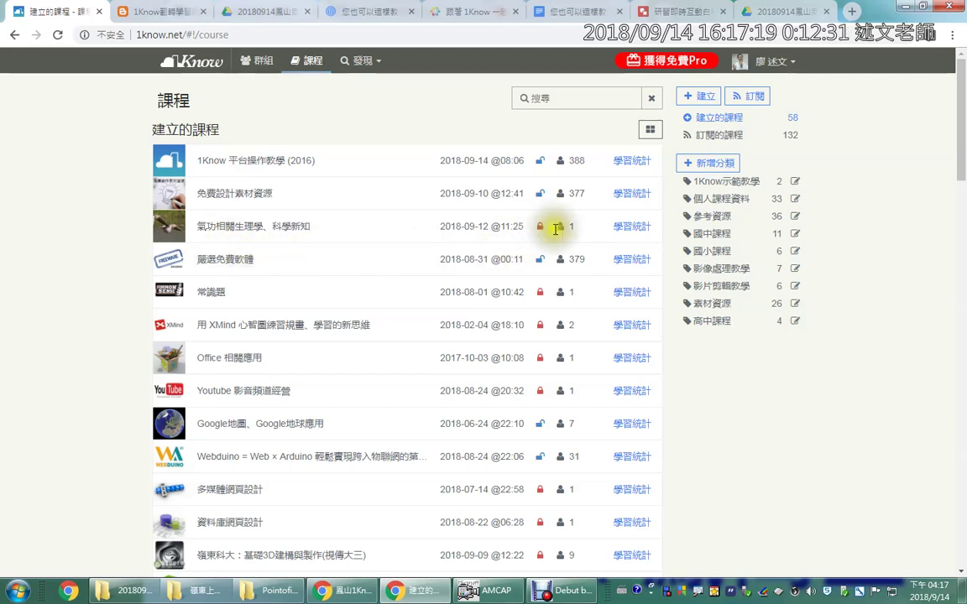
# Magnify and mark the 建立的課程 and 訂閱的課程 counts, exit the magnified view, and return to the 鳳山1Know測試課程 window.
pyautogui.hotkey('ctrl', '1')
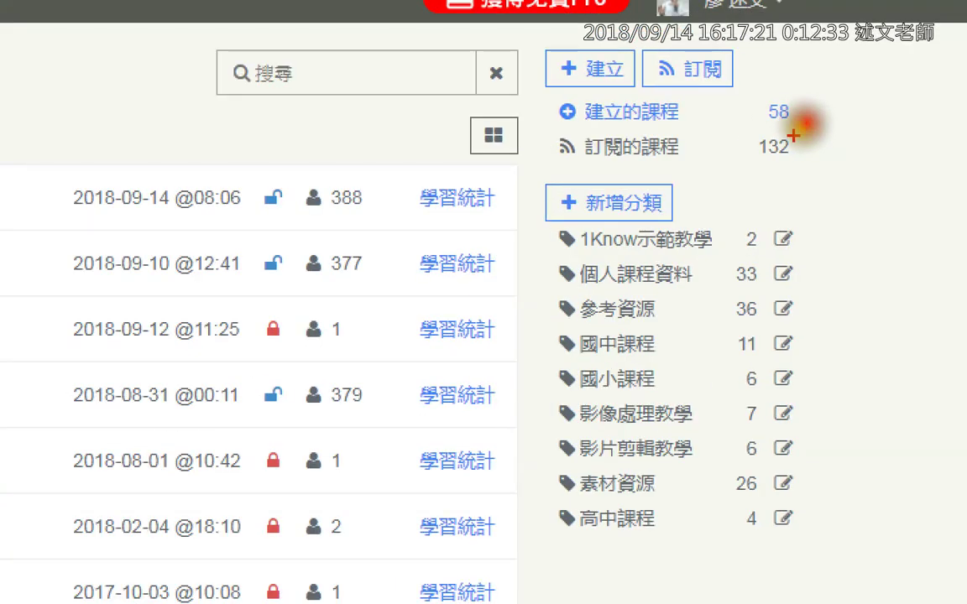
pyautogui.moveTo(780, 129); pyautogui.dragTo(781, 142)
pyautogui.moveTo(757, 99); pyautogui.dragTo(758, 124)
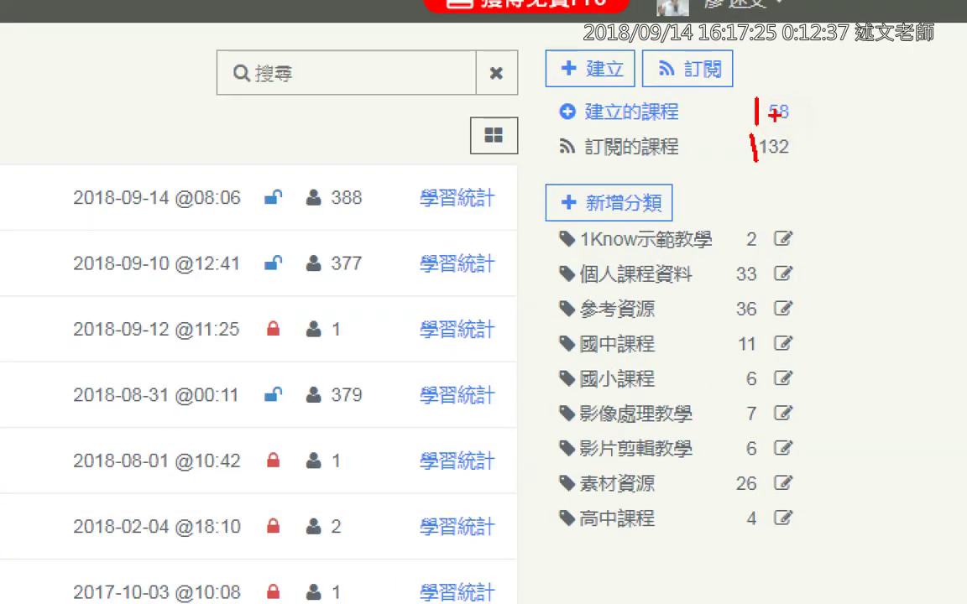
pyautogui.press('Escape')
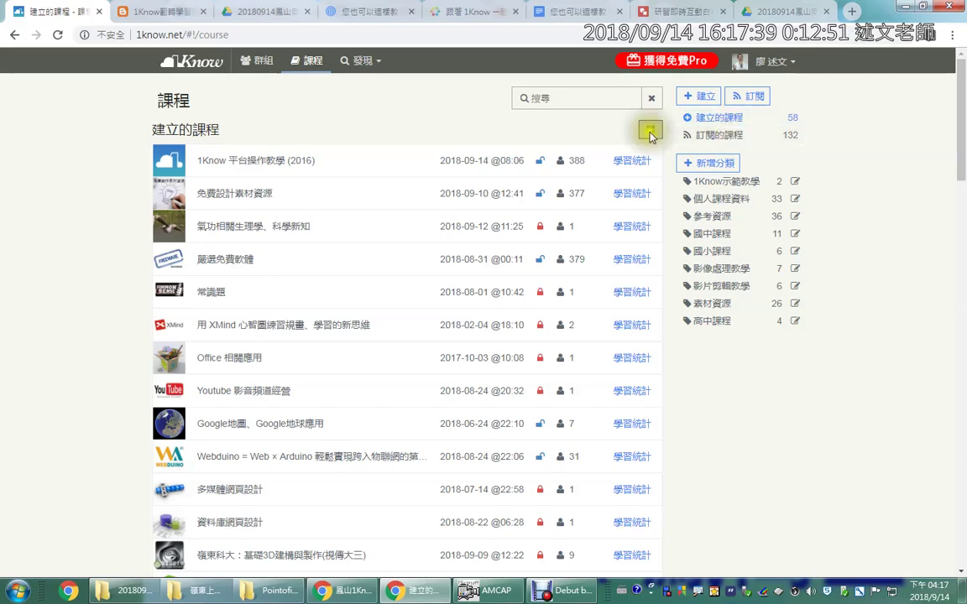
pyautogui.click(324, 594)
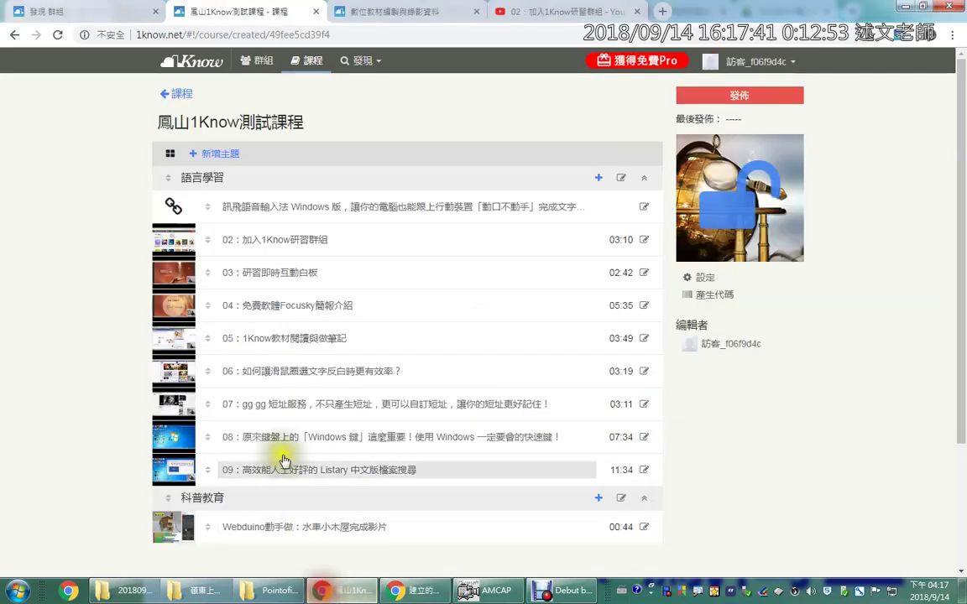